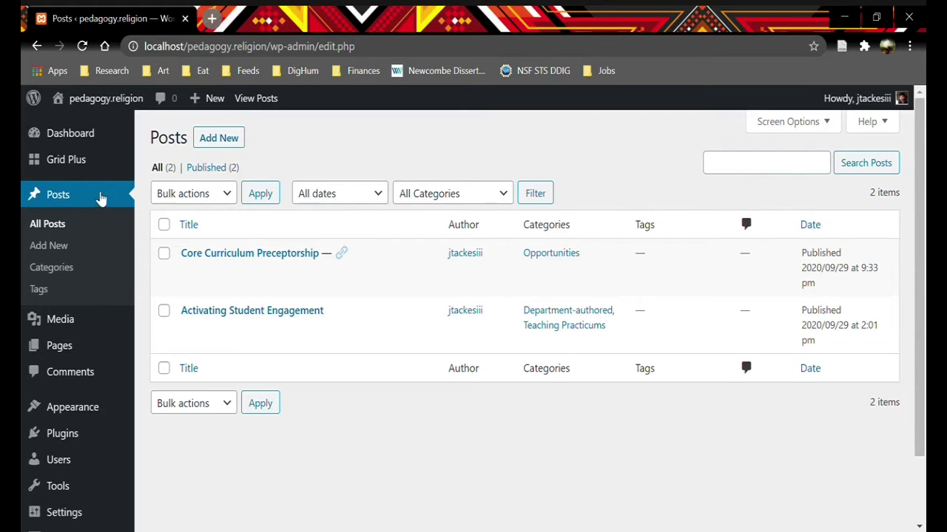
# - Create a new post titled "Sample Teaching Module"
pyautogui.click(221, 140)
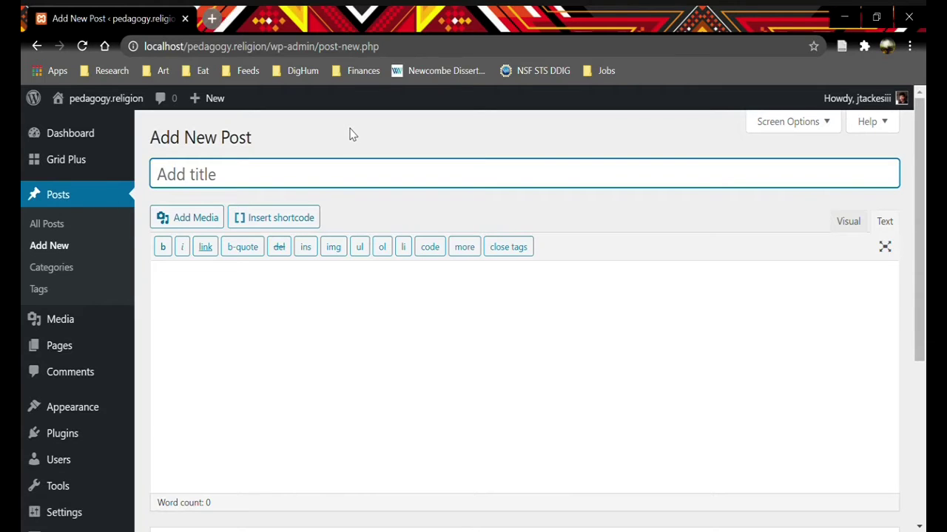
pyautogui.write('Sample Te')
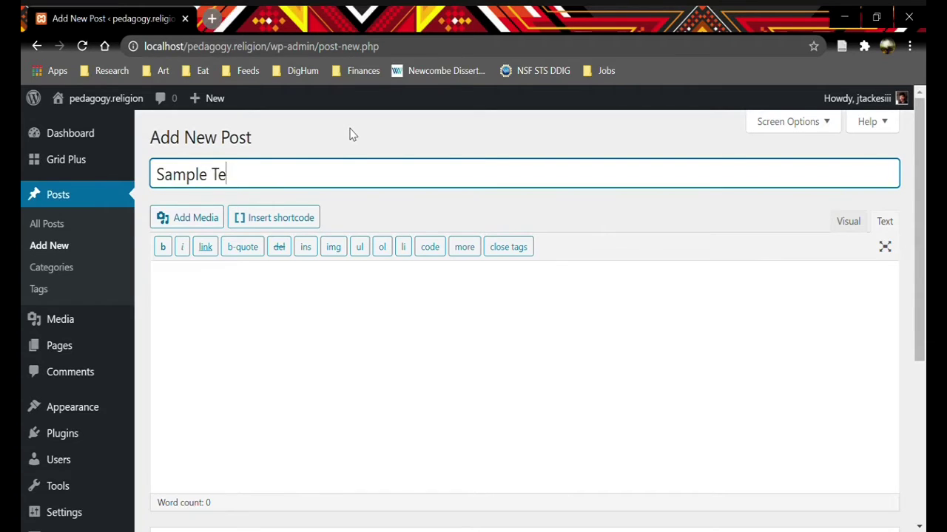
pyautogui.write('ach')
pyautogui.press('BackSpace')
pyautogui.press('BackSpace')
pyautogui.write('aching M')
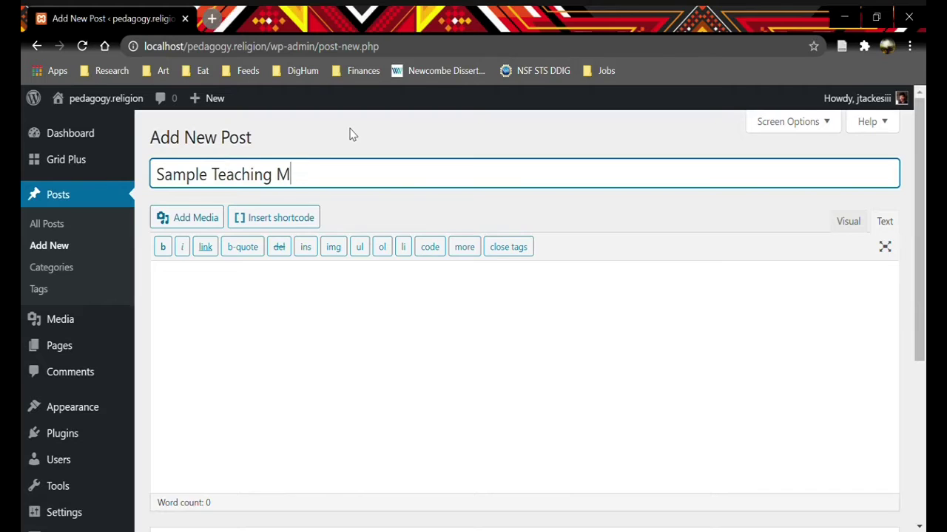
pyautogui.write('odu')
pyautogui.press('BackSpace')
pyautogui.write('odule')
# - Insert a Tabs shortcode with its default settings into the empty post body
pyautogui.click(449, 329)
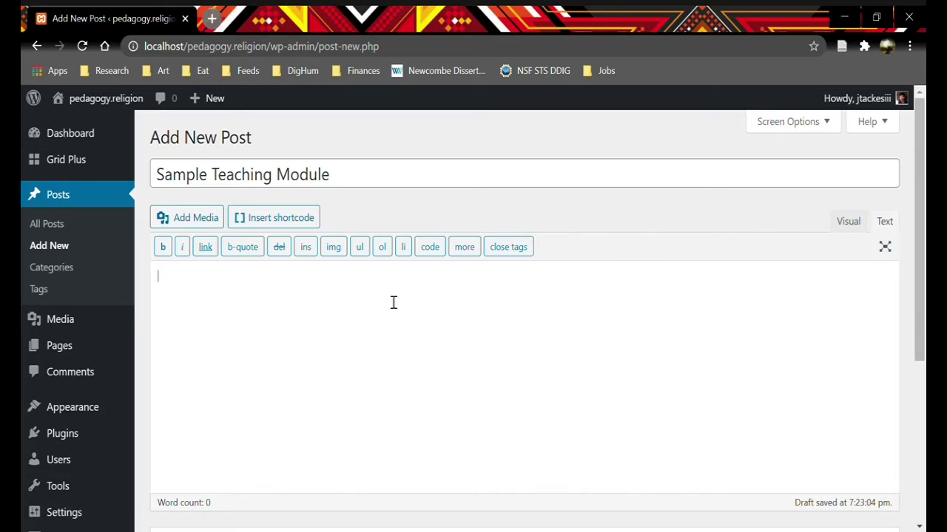
pyautogui.click(276, 224)
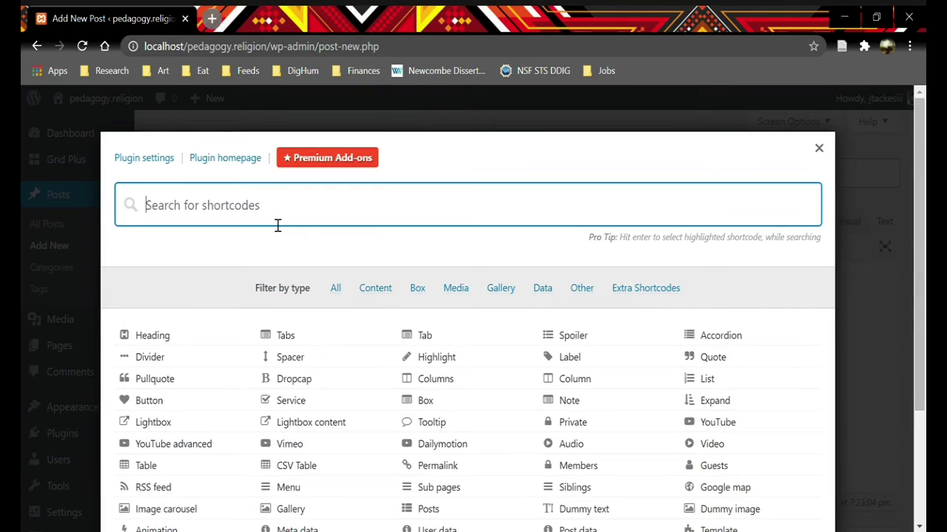
pyautogui.click(294, 337)
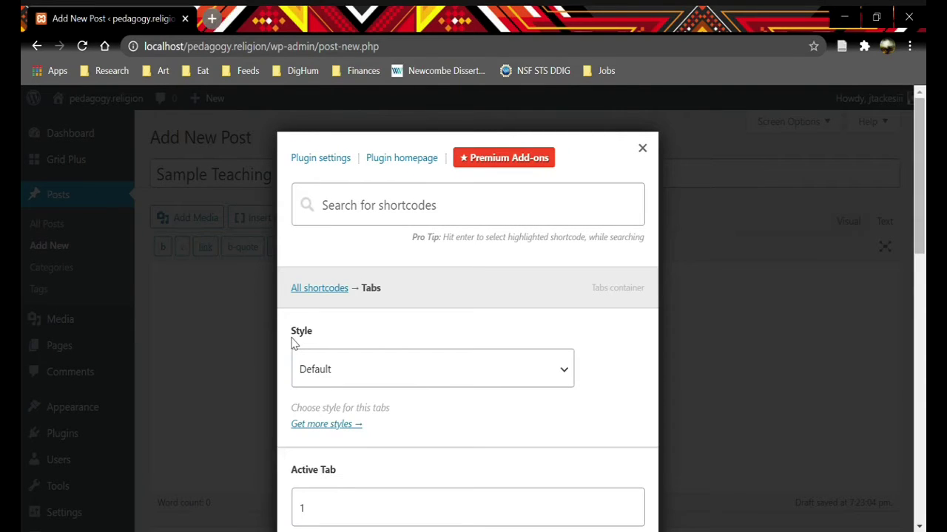
pyautogui.scroll(-3, 294, 342)
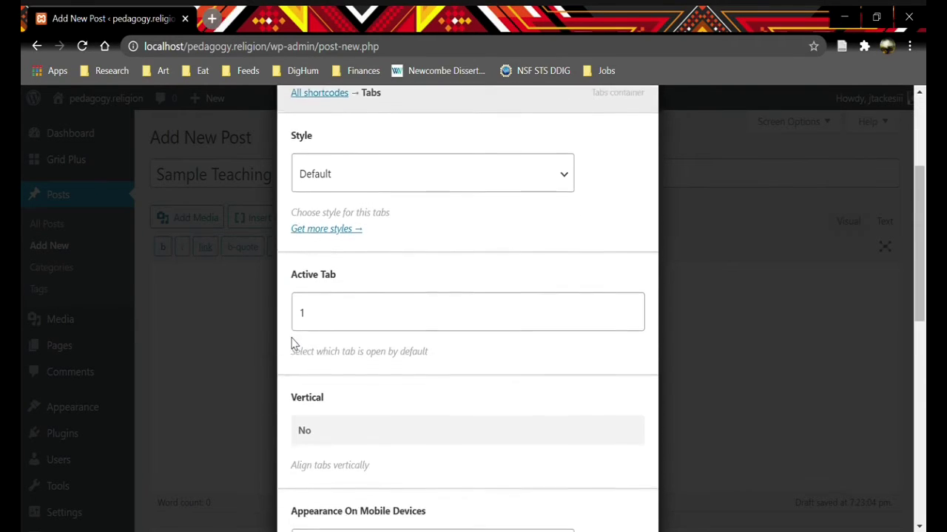
pyautogui.scroll(-4, 299, 345)
pyautogui.scroll(-4, 299, 345)
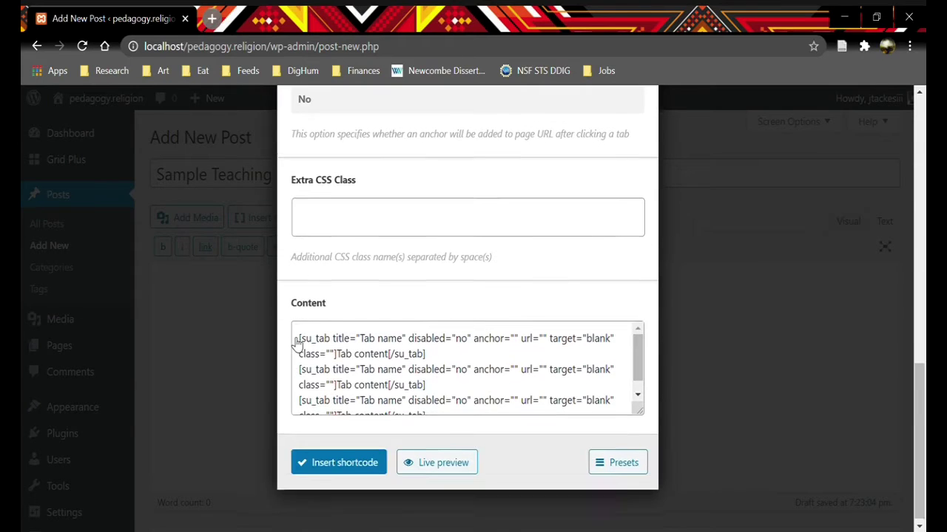
pyautogui.click(328, 460)
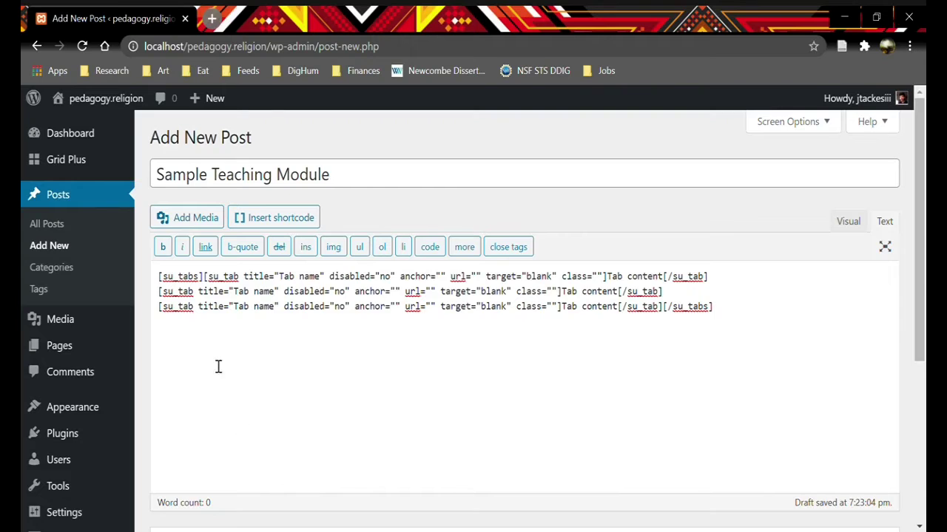
# - Break up the tabs shortcode so every opening tag, tab content and closing tag stands on its own line
pyautogui.click(203, 276)
pyautogui.press('Return')
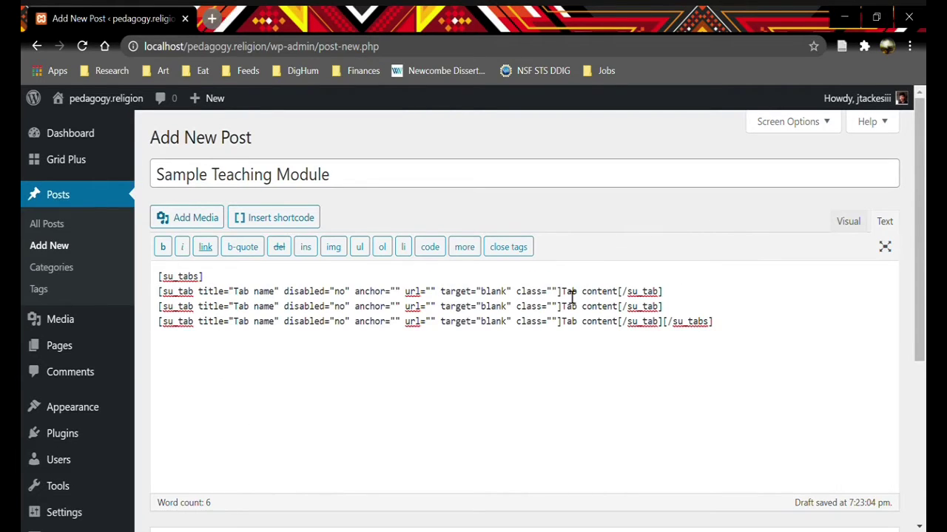
pyautogui.press('Return')
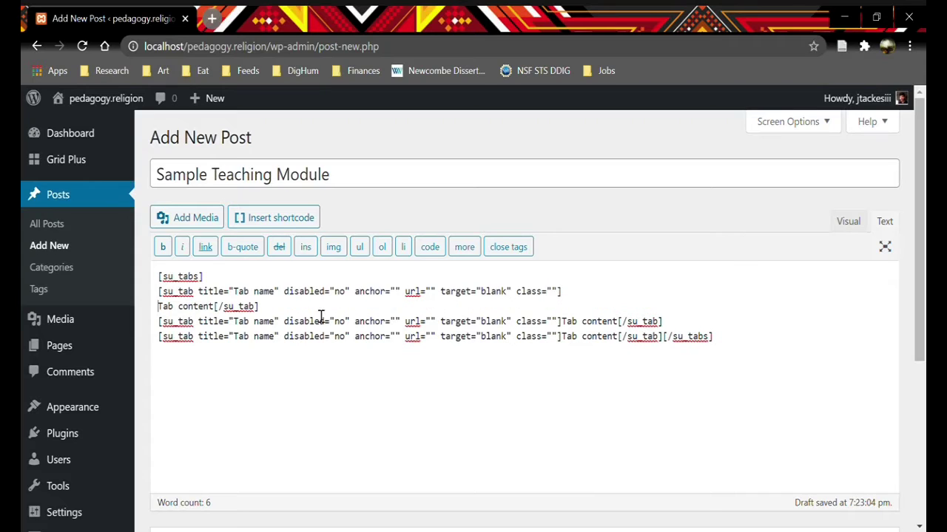
pyautogui.click(219, 314)
pyautogui.press('Return')
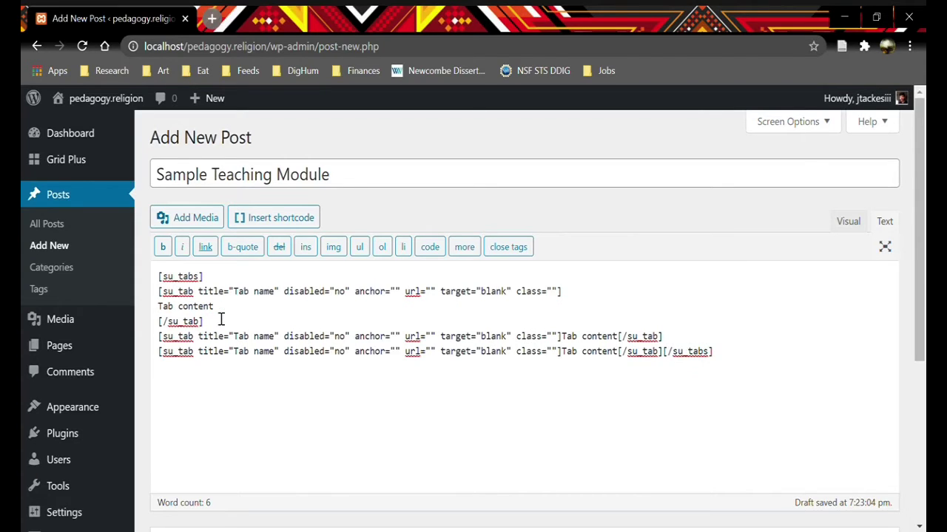
pyautogui.click(564, 338)
pyautogui.press('Return')
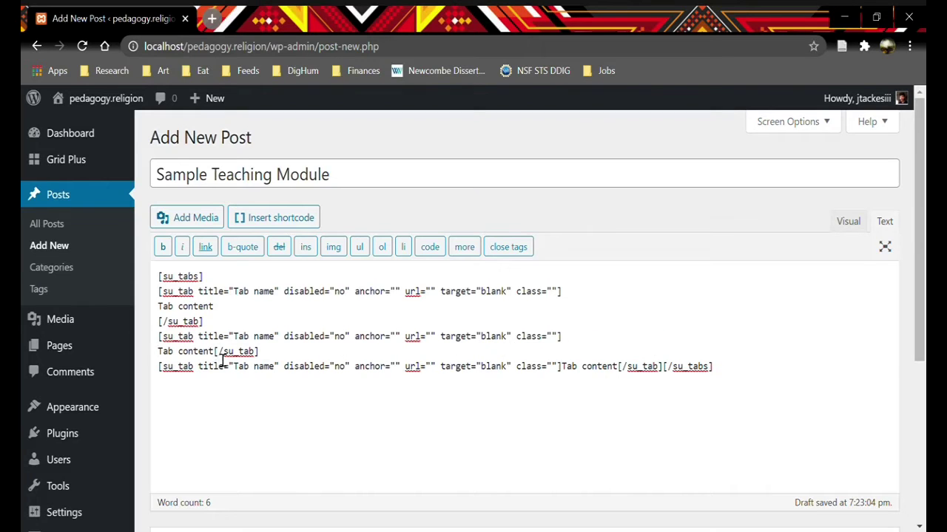
pyautogui.press('Return')
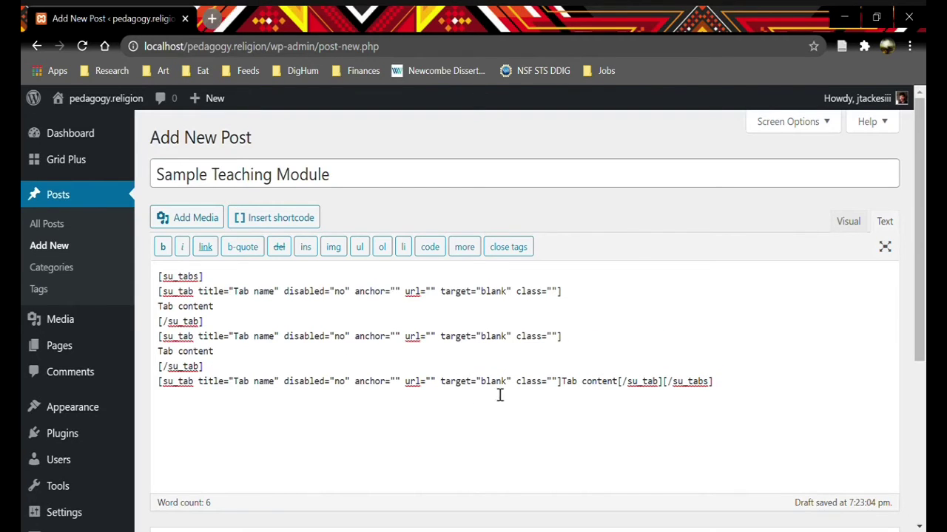
pyautogui.press('Return')
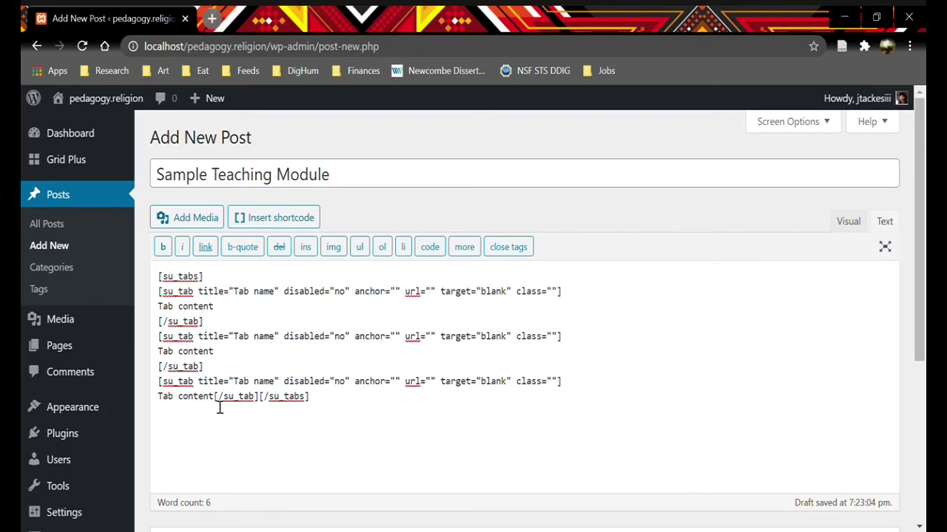
pyautogui.press('Return')
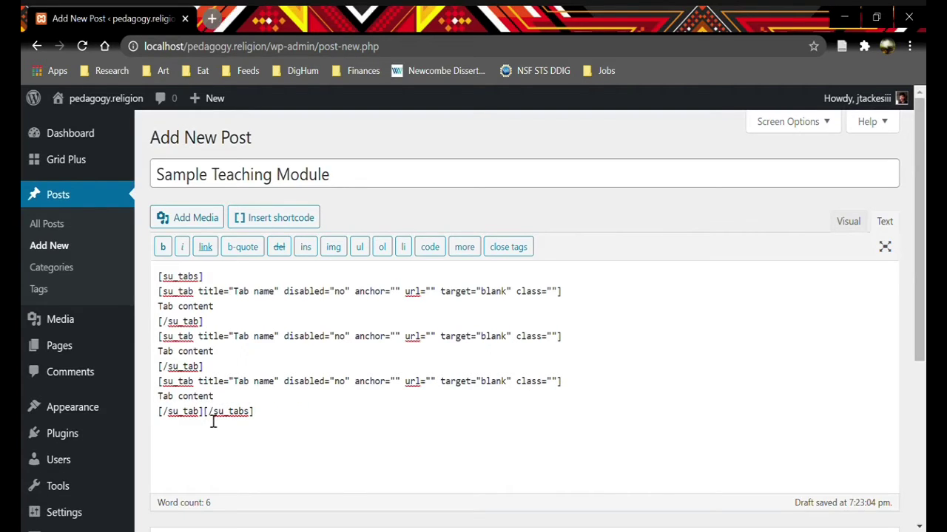
pyautogui.click(209, 422)
pyautogui.press('Return')
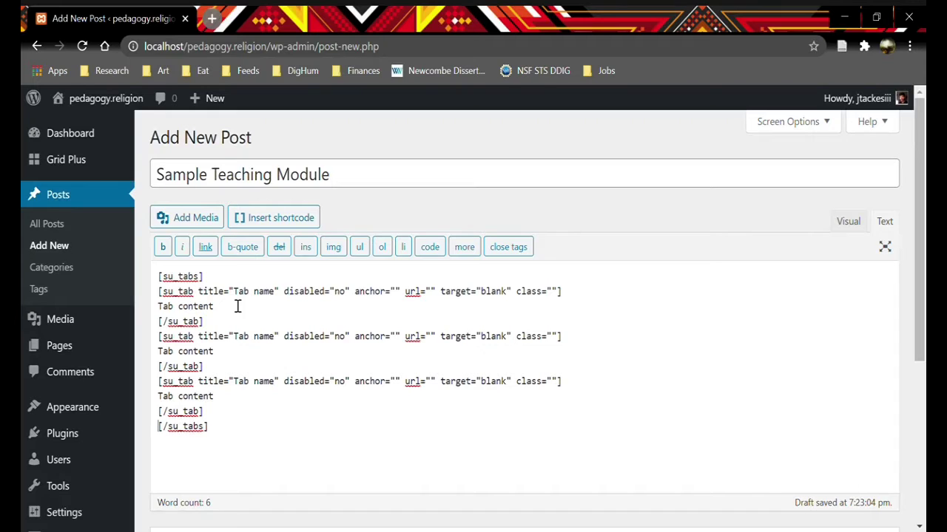
# - Insert the "To the Top ↑" Button shortcode with its preset values, one blank line below the closing su_tabs tag
pyautogui.moveTo(238, 293); pyautogui.dragTo(278, 300)
pyautogui.click(278, 300)
pyautogui.press('Return')
pyautogui.press('Return')
pyautogui.click(296, 222)
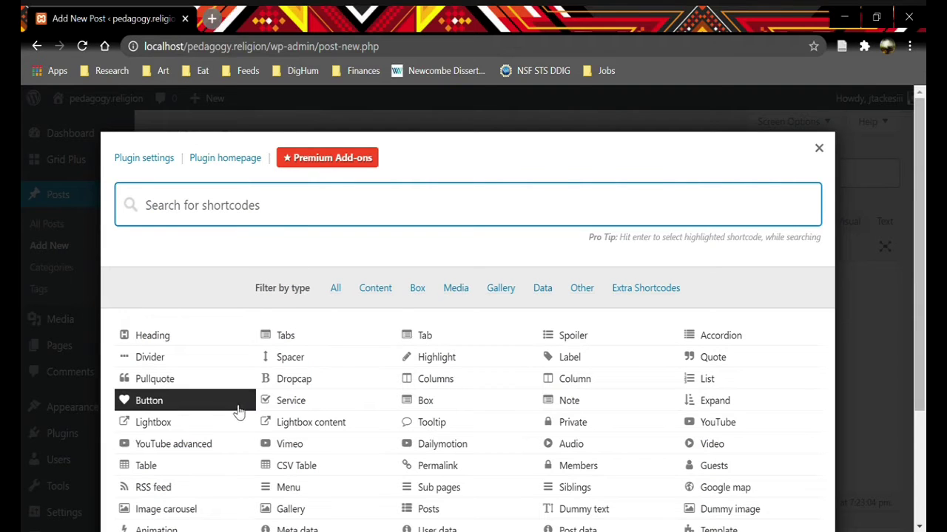
pyautogui.click(201, 401)
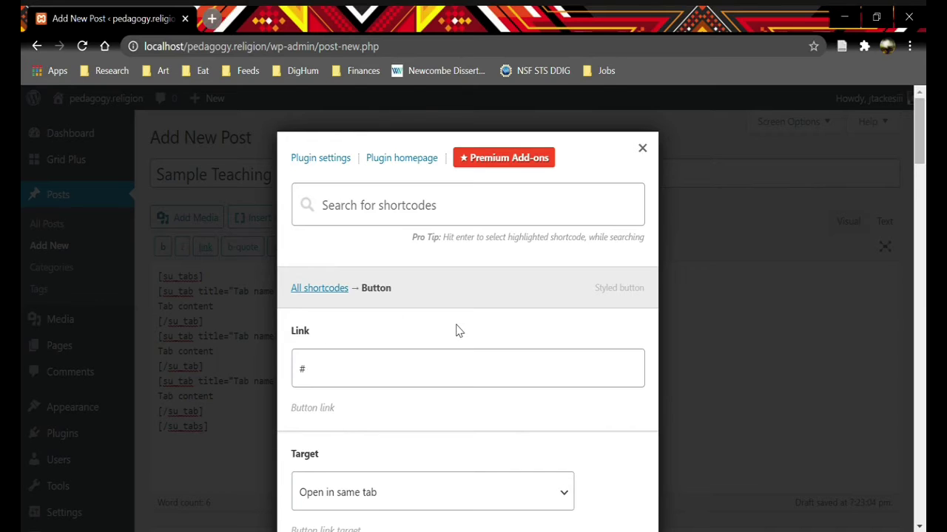
pyautogui.scroll(-20, 457, 331)
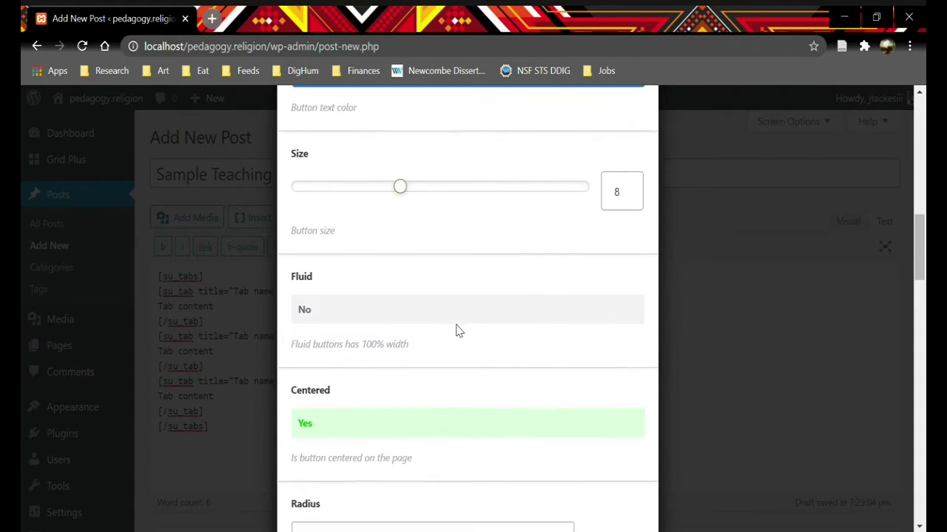
pyautogui.scroll(-10, 464, 333)
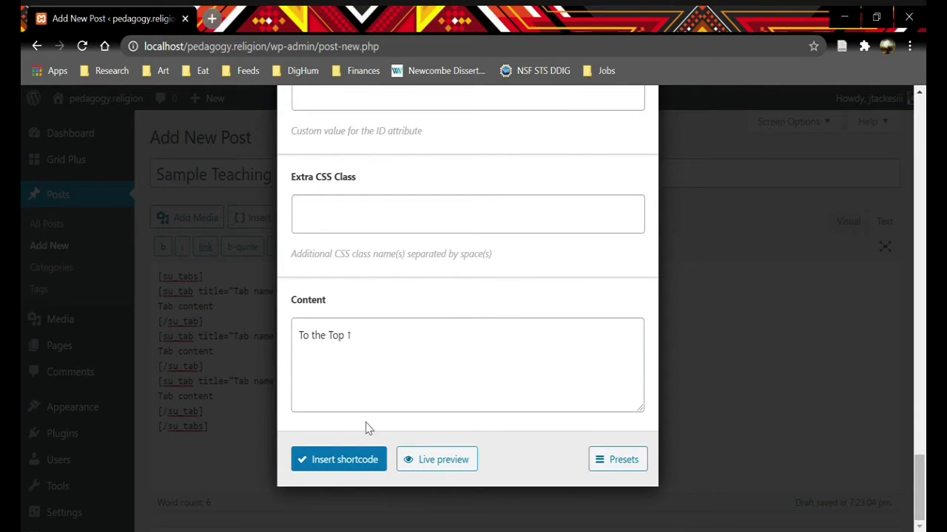
pyautogui.click(345, 460)
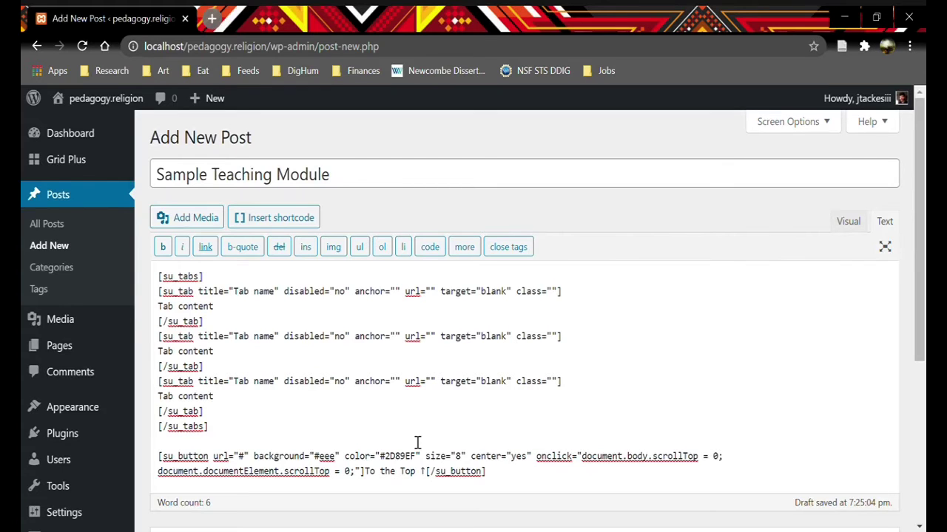
# - Expand the Module section beneath the post editor
pyautogui.scroll(-3, 418, 442)
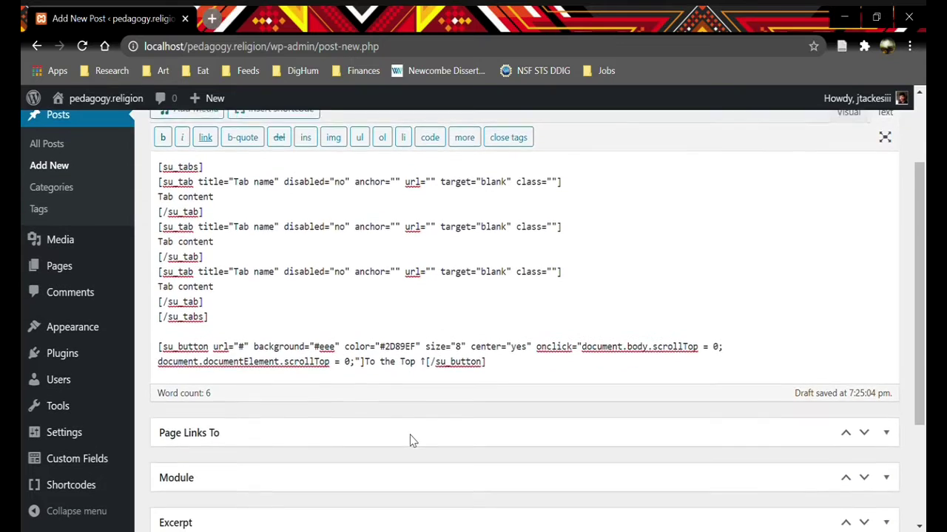
pyautogui.scroll(-2, 418, 442)
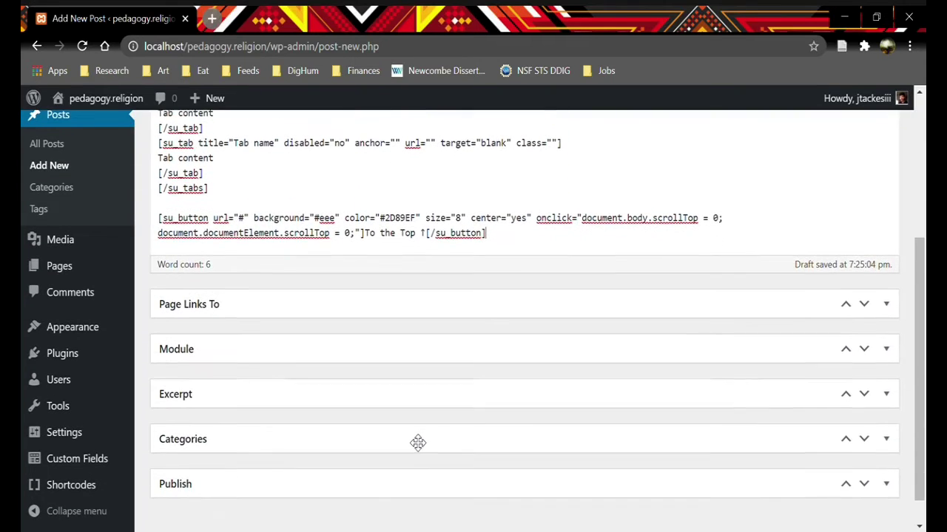
pyautogui.click(887, 352)
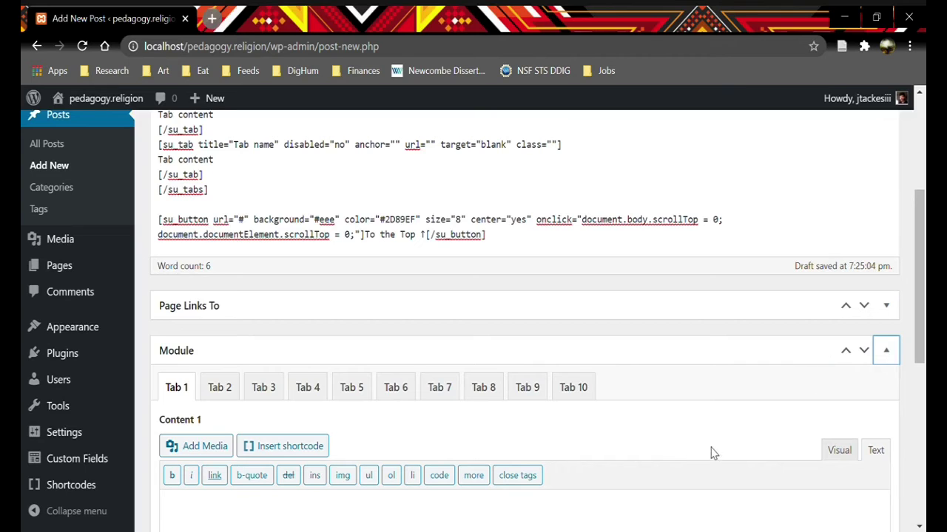
pyautogui.scroll(-3, 678, 458)
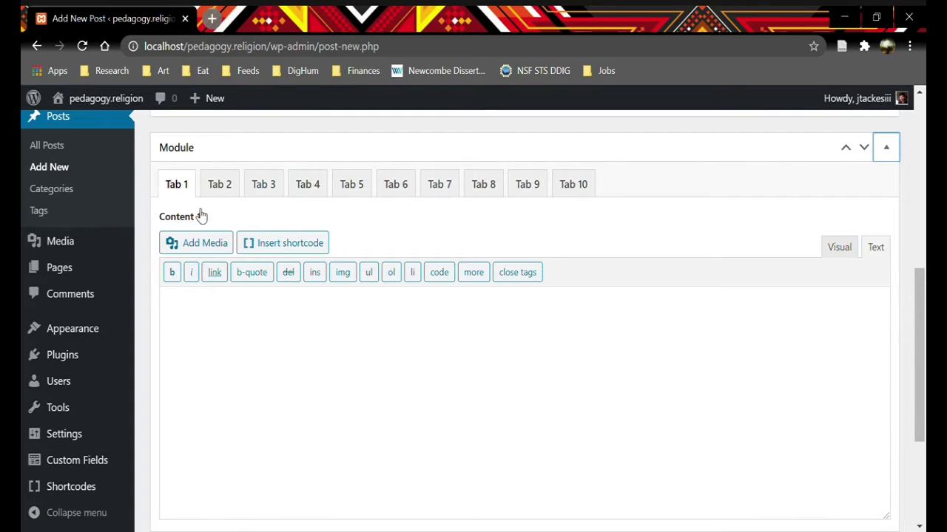
# - Look through the module's content editors from Tab 2 to Tab 6
pyautogui.click(218, 193)
pyautogui.click(267, 195)
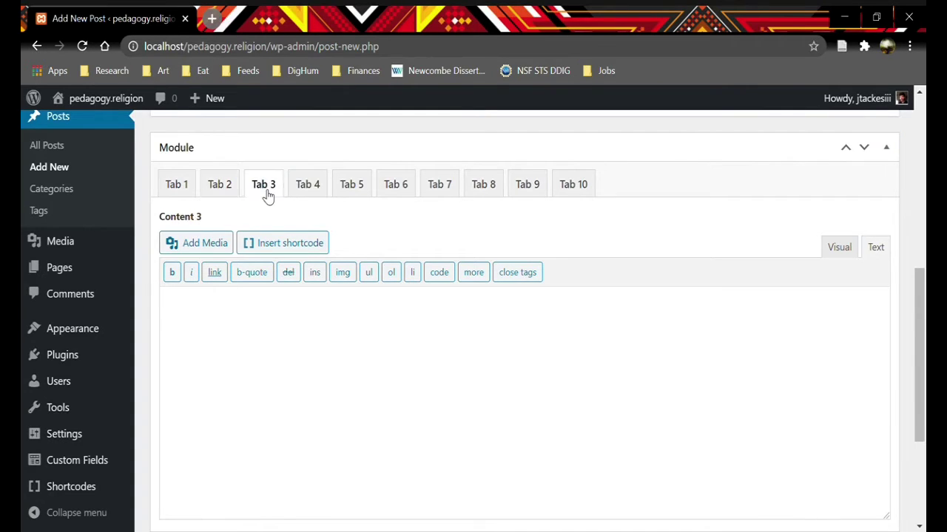
pyautogui.click(319, 191)
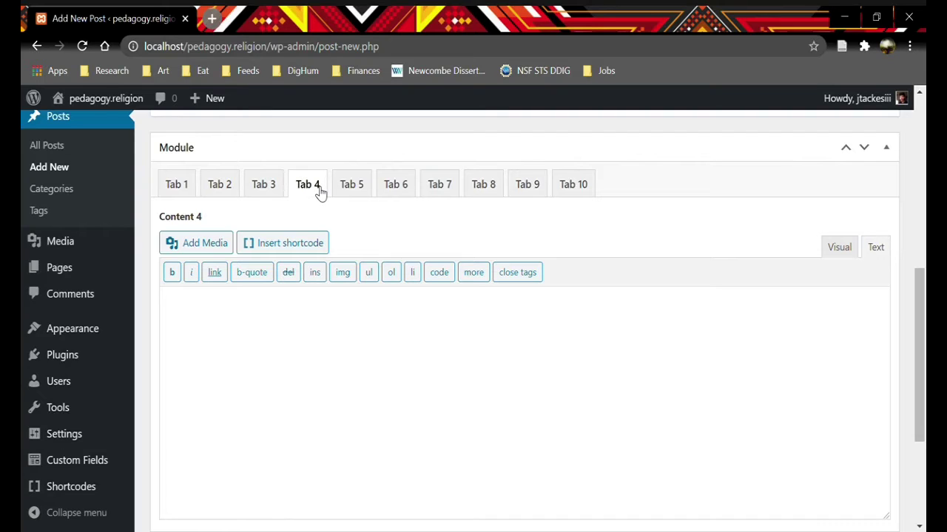
pyautogui.click(362, 187)
pyautogui.click(392, 192)
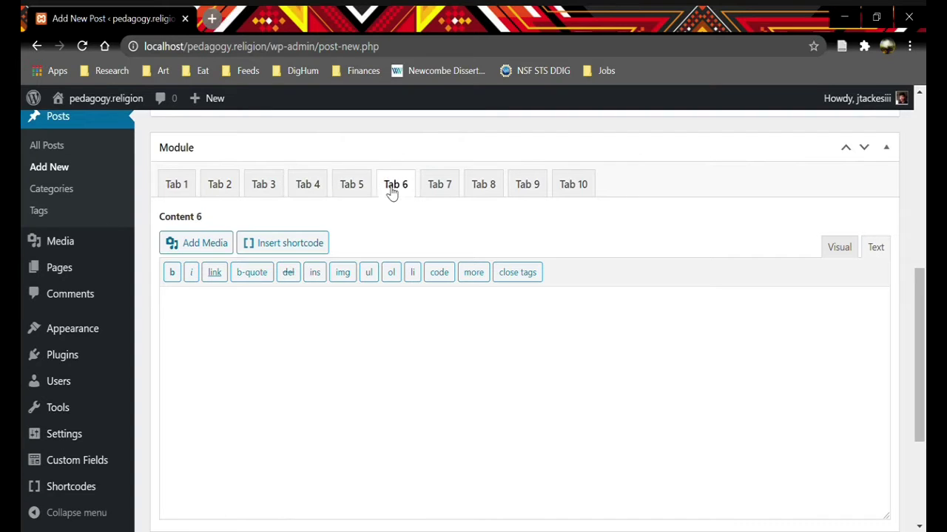
# - Enter "Learning objectives" as the content of the module's Tab 1
pyautogui.click(179, 189)
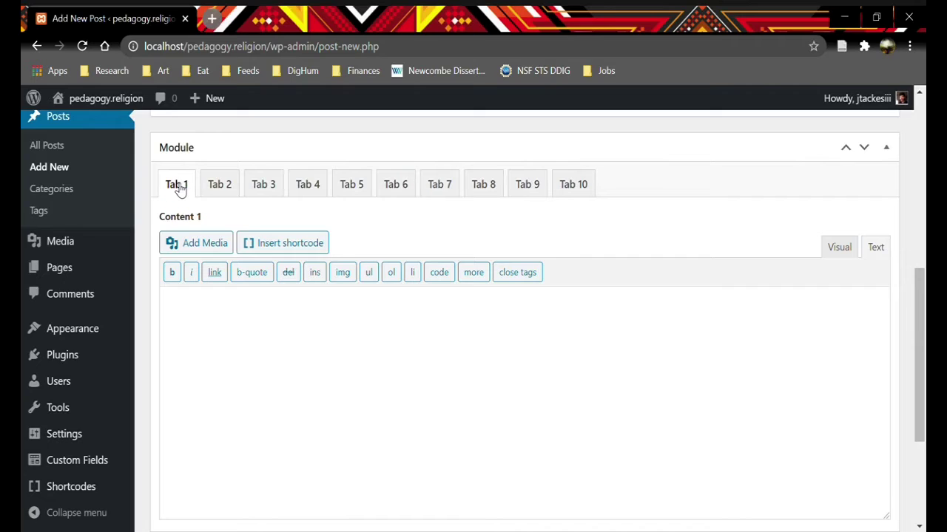
pyautogui.click(267, 351)
pyautogui.write('Learning objectives')
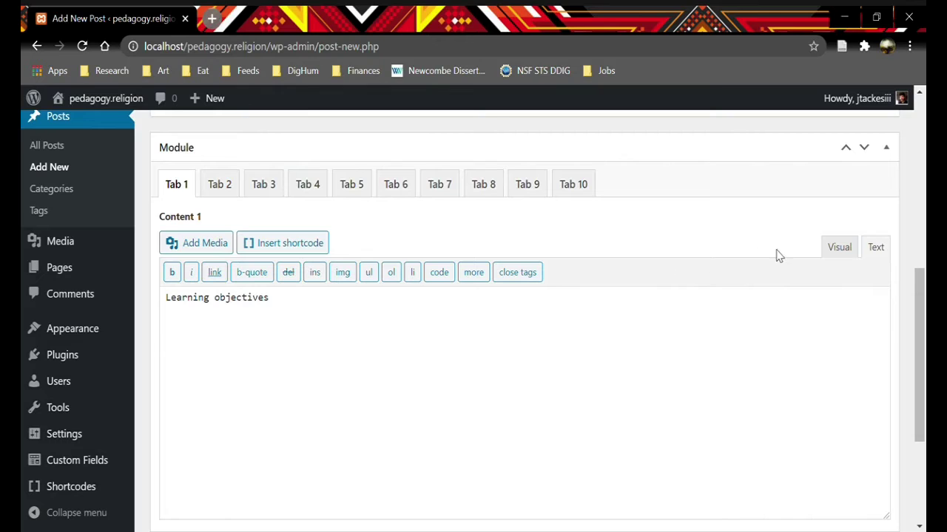
# - Switch the Tab 1 content to visual editing and insert Zoom-chemistry-092420-2.docx from the media library below "Learning objectives"
pyautogui.click(839, 248)
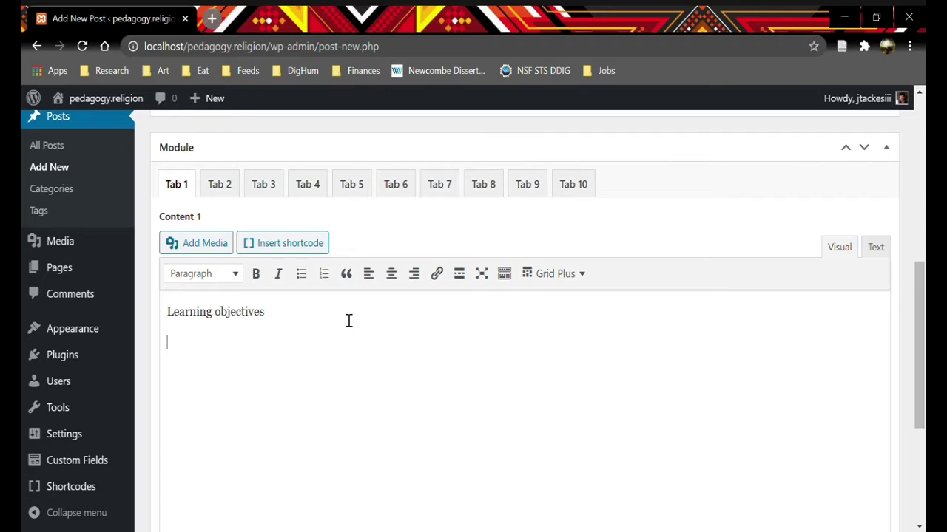
pyautogui.click(199, 249)
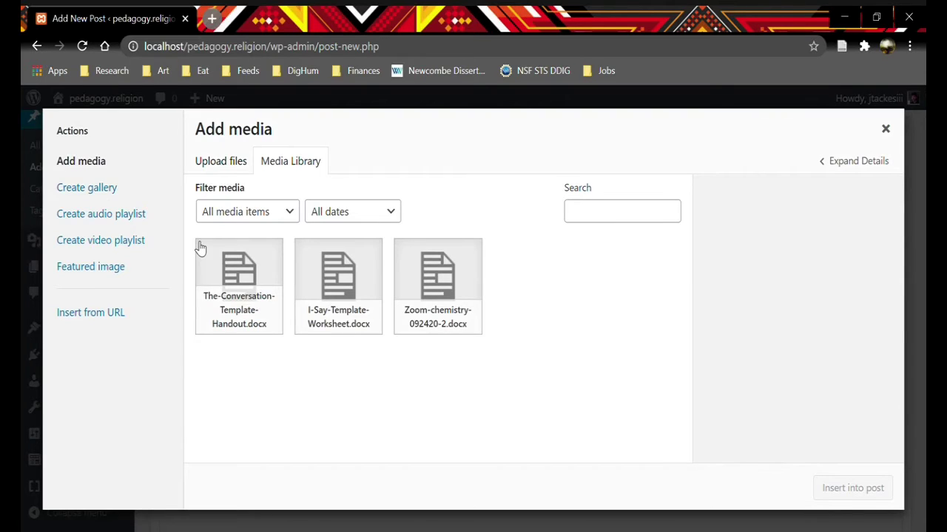
pyautogui.click(456, 290)
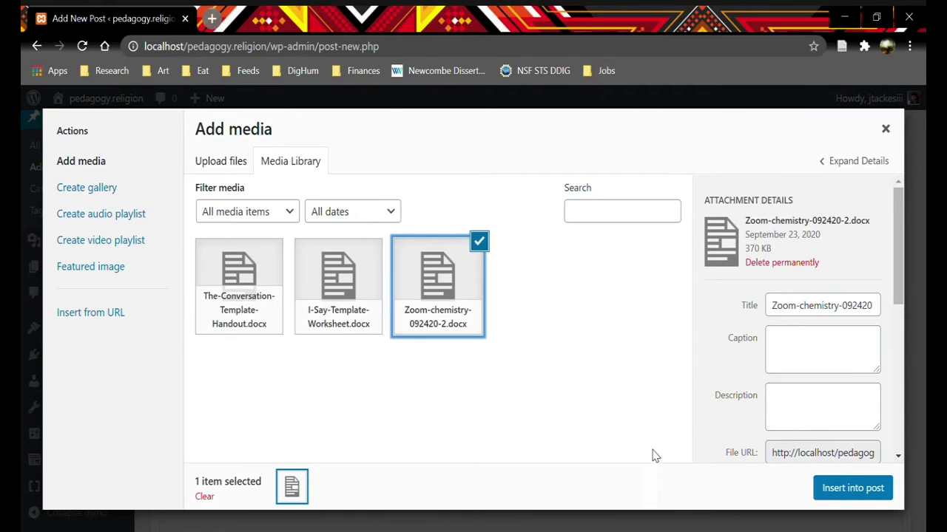
pyautogui.click(853, 494)
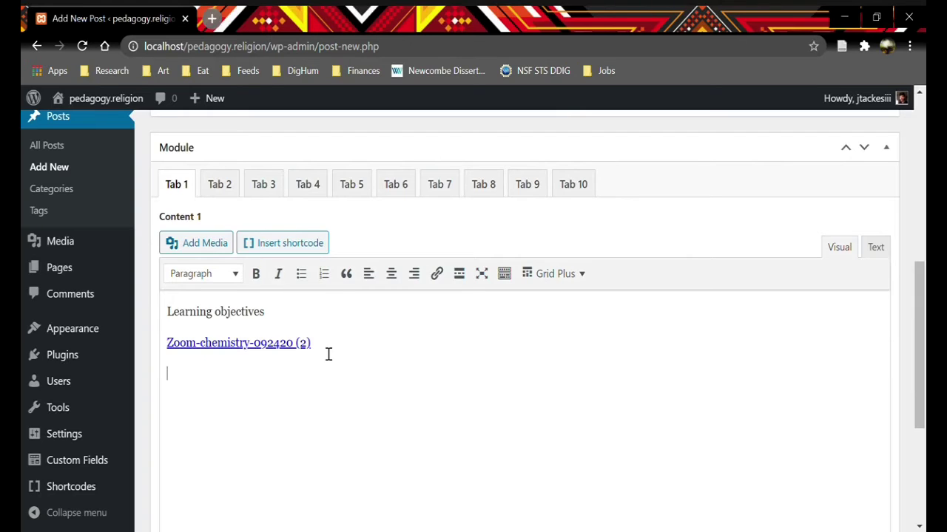
pyautogui.click(294, 247)
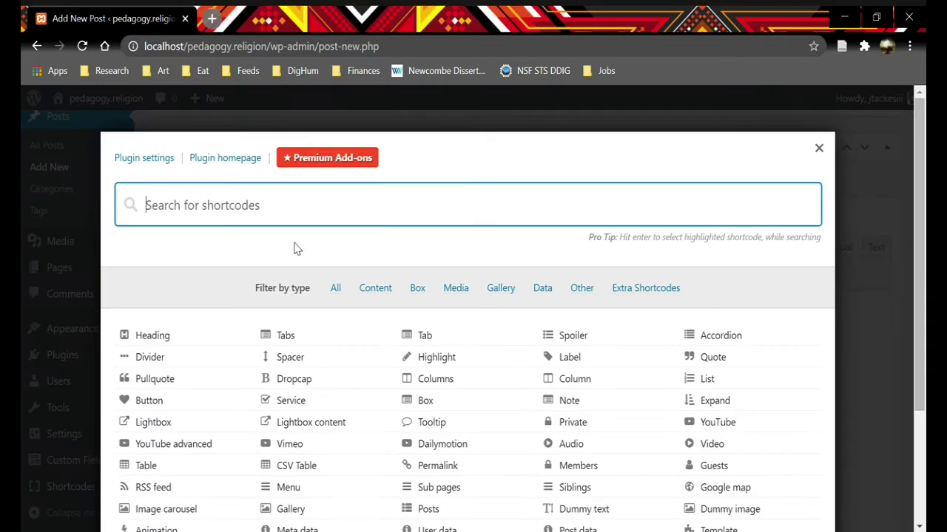
pyautogui.click(218, 452)
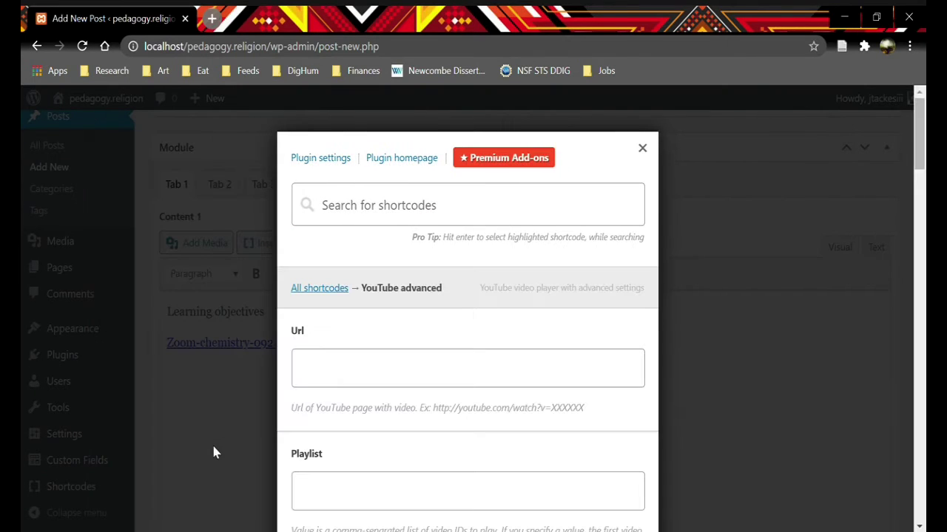
pyautogui.write('https://www.youtube.com/watch?v=5qap5aO4i9A')
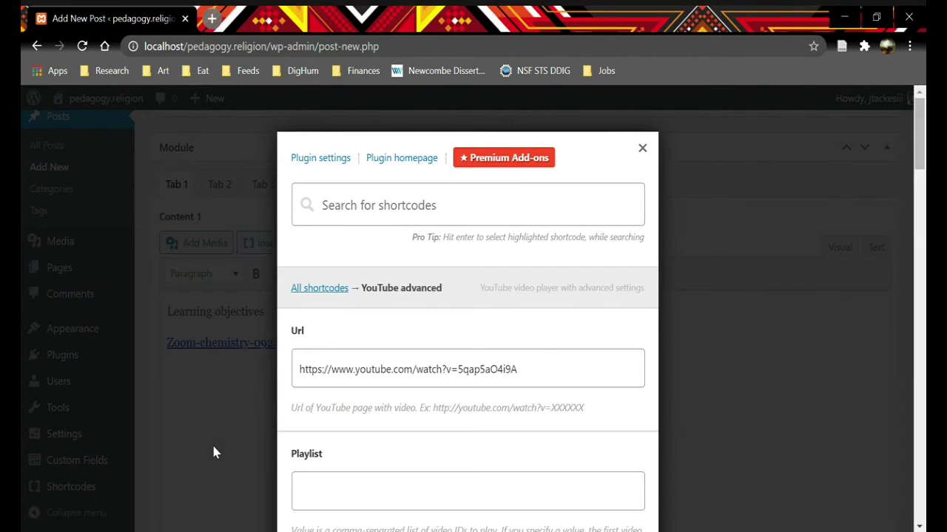
pyautogui.tripleClick(309, 377)
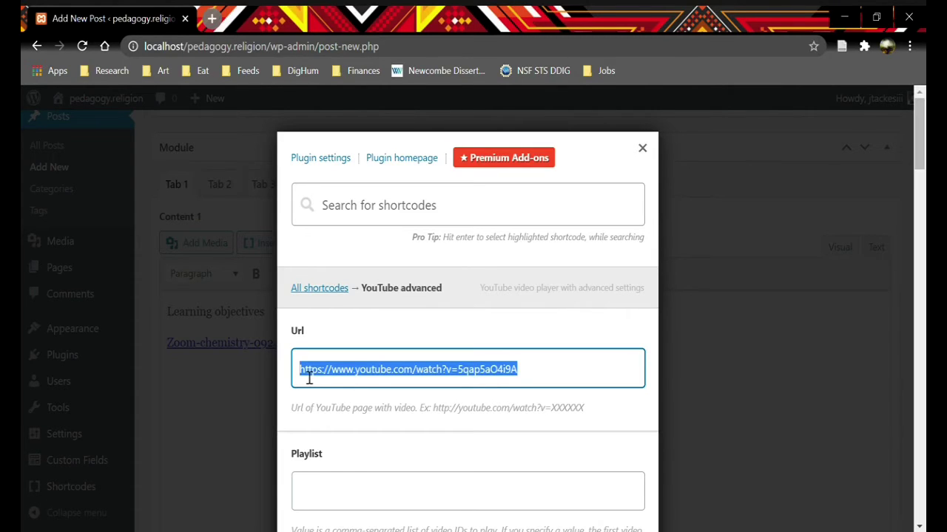
pyautogui.click(309, 377)
pyautogui.scroll(-15, 602, 448)
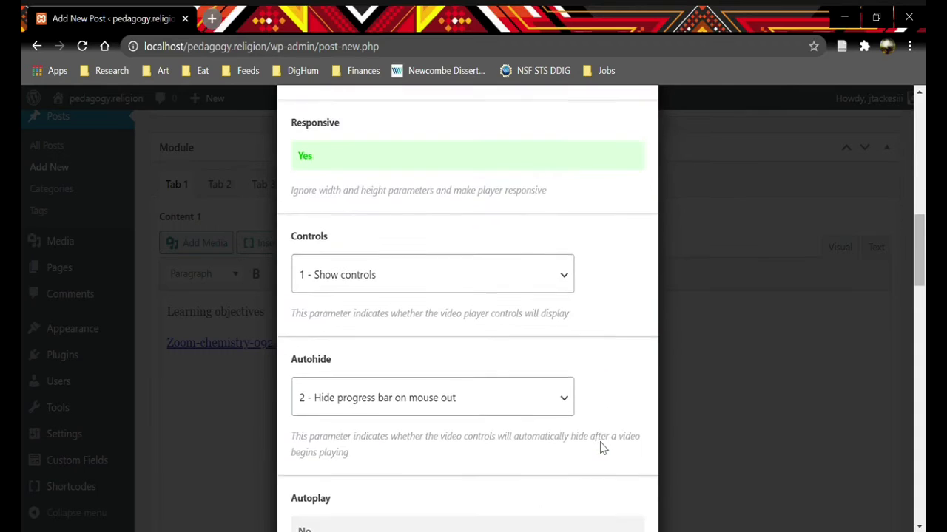
pyautogui.scroll(-10, 603, 448)
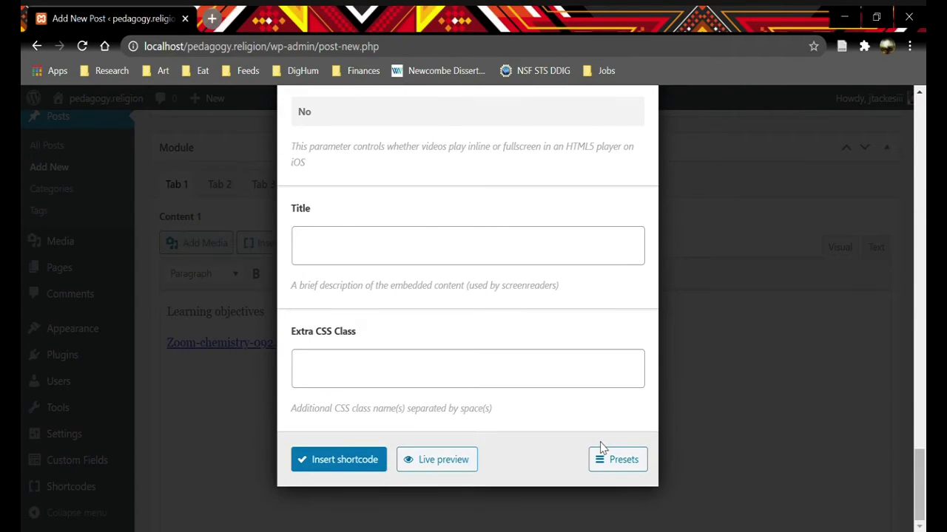
pyautogui.click(342, 460)
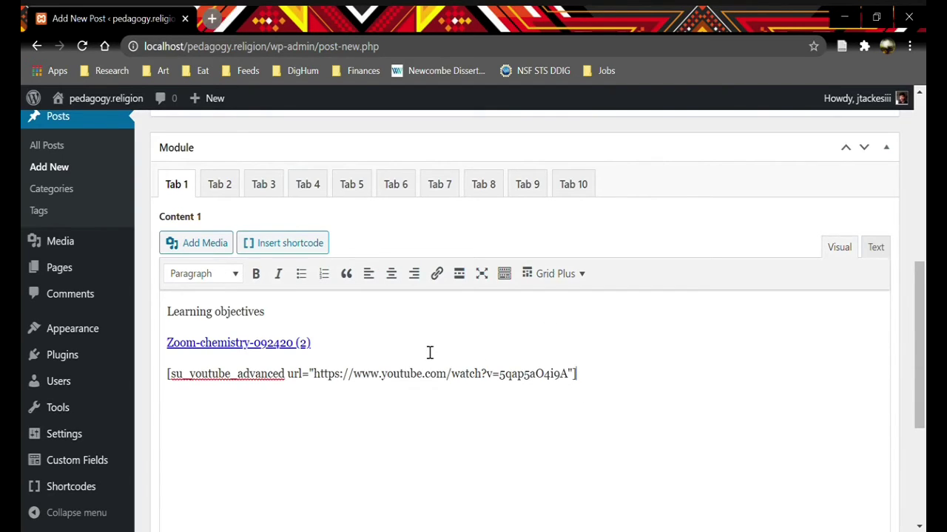
# - Enter "A teaching problem" as the module's Tab 2 content and "One teaching solution" as the Tab 3 content
pyautogui.click(219, 184)
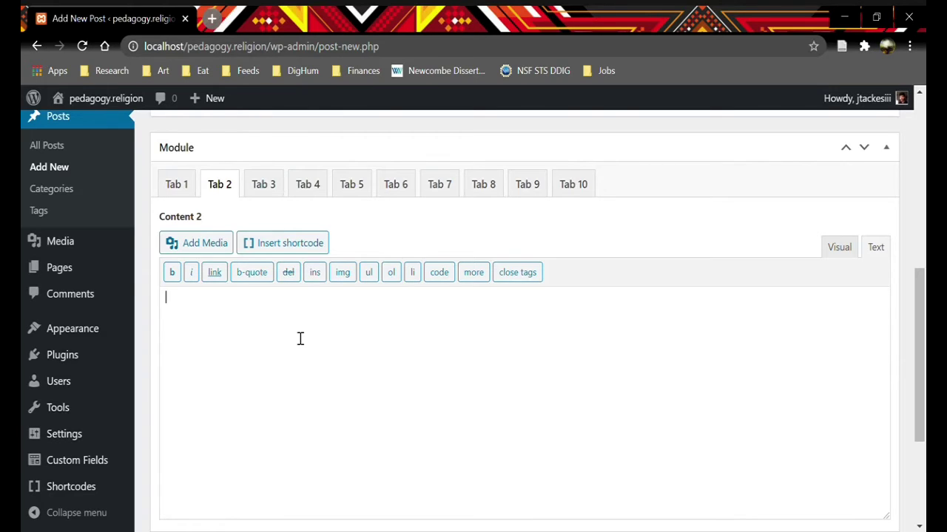
pyautogui.write('A teaching problem')
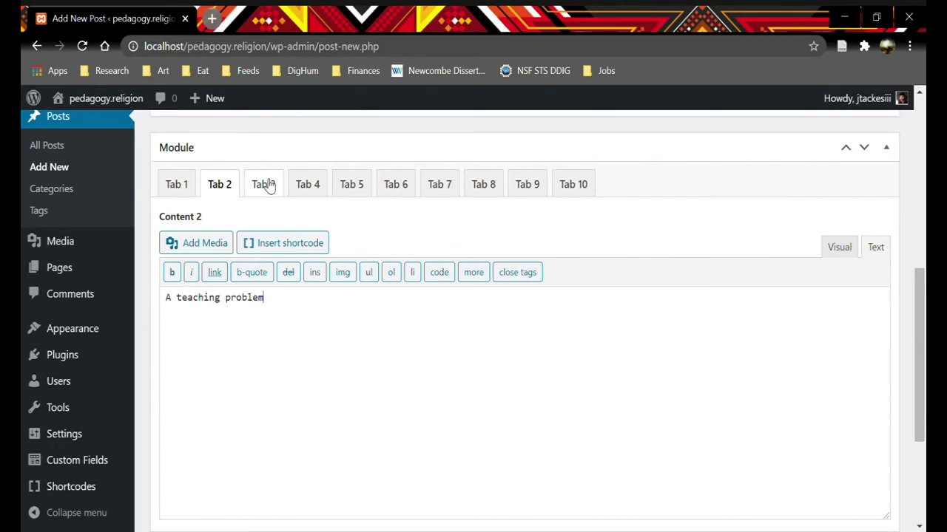
pyautogui.click(269, 186)
pyautogui.click(281, 358)
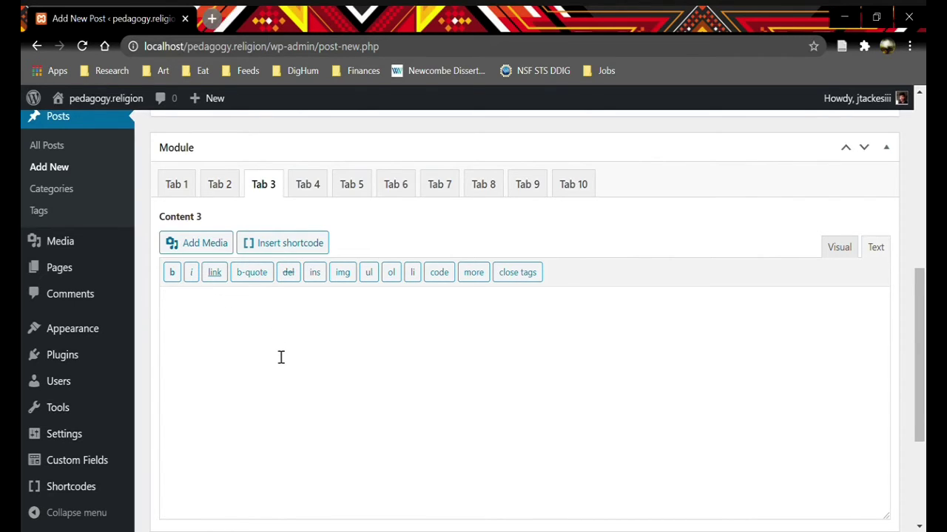
pyautogui.write('One teaching solution')
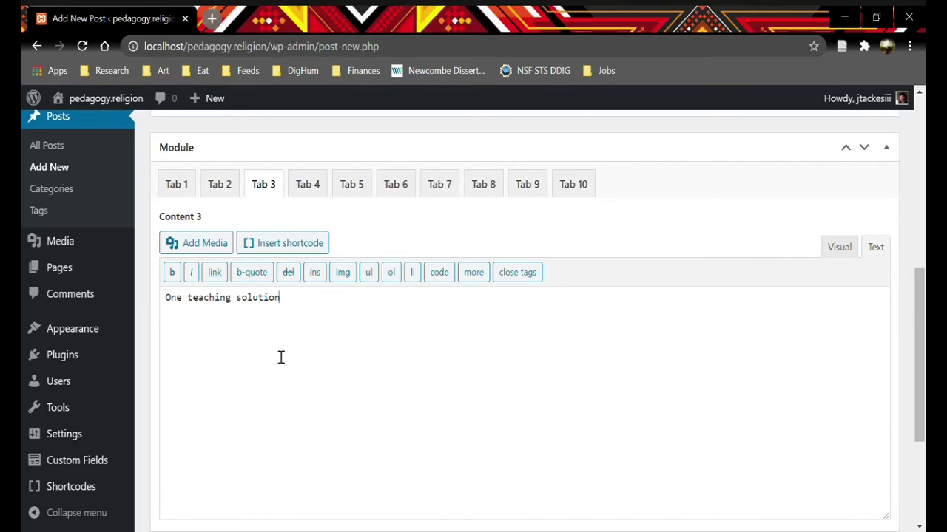
# - Enter "References:" as the module's Tab 4 content and add a sample book citation with an italic title below it in visual editing
pyautogui.click(308, 186)
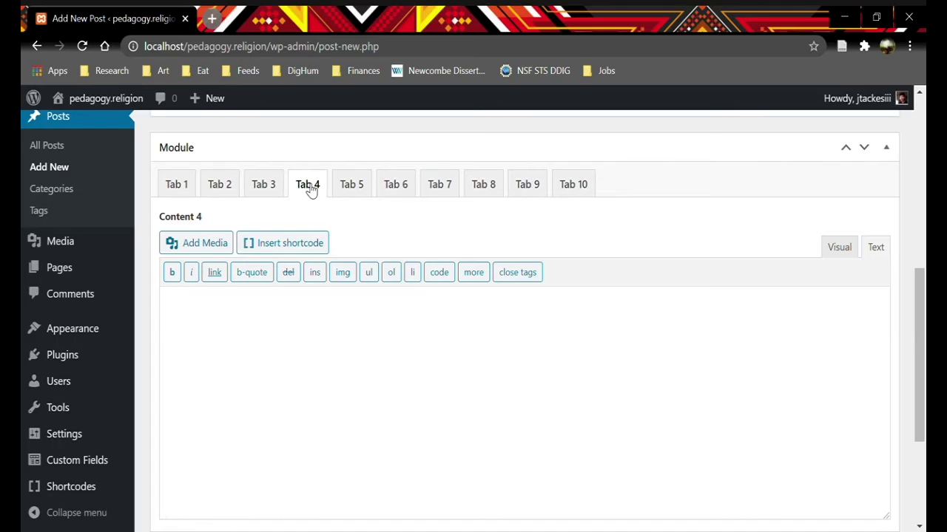
pyautogui.click(325, 342)
pyautogui.write('References section:')
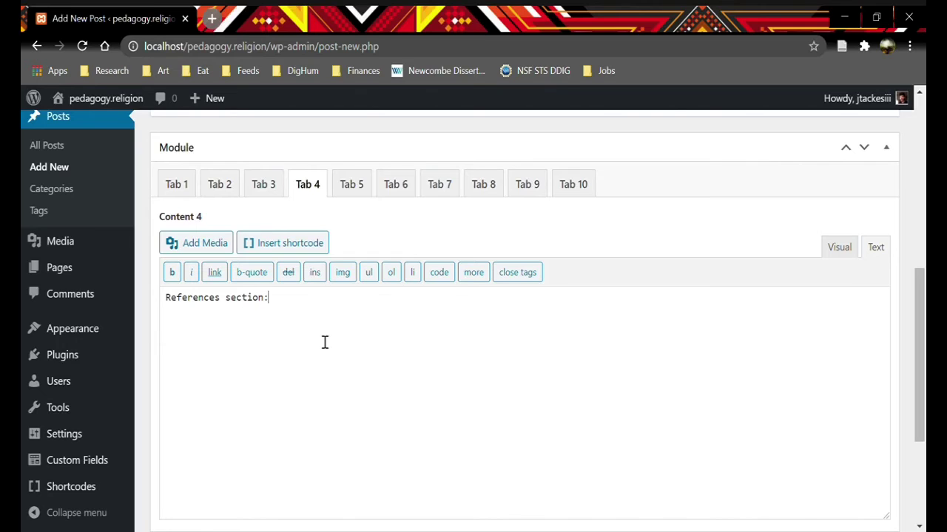
pyautogui.press('BackSpace')
pyautogui.press('BackSpace')
pyautogui.press('BackSpace')
pyautogui.press('BackSpace')
pyautogui.press('BackSpace')
pyautogui.press('BackSpace')
pyautogui.press('BackSpace')
pyautogui.press('BackSpace')
pyautogui.write(':')
pyautogui.press('Return')
pyautogui.press('Return')
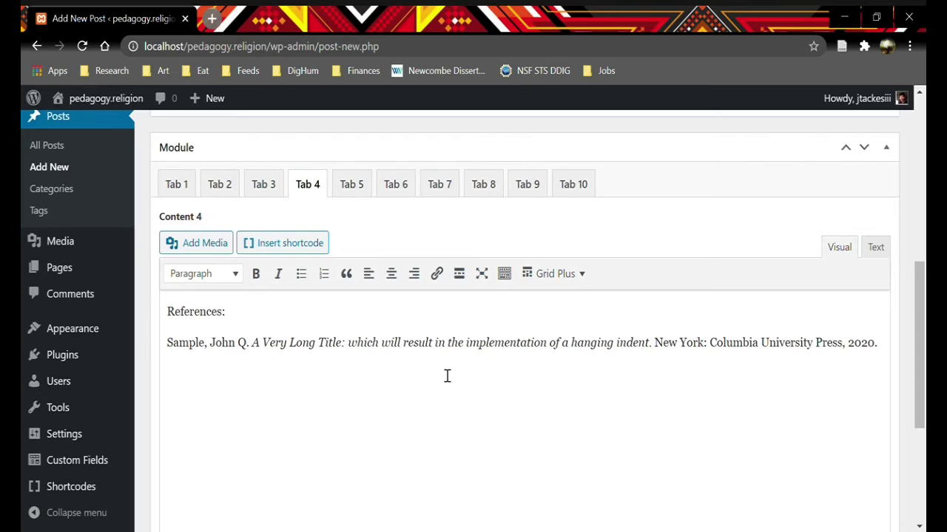
# - Retitle the three su_tab shortcodes in the main post editor as "Learning Objectives", "Problem" and "Solution"
pyautogui.scroll(3, 447, 377)
pyautogui.scroll(3, 447, 377)
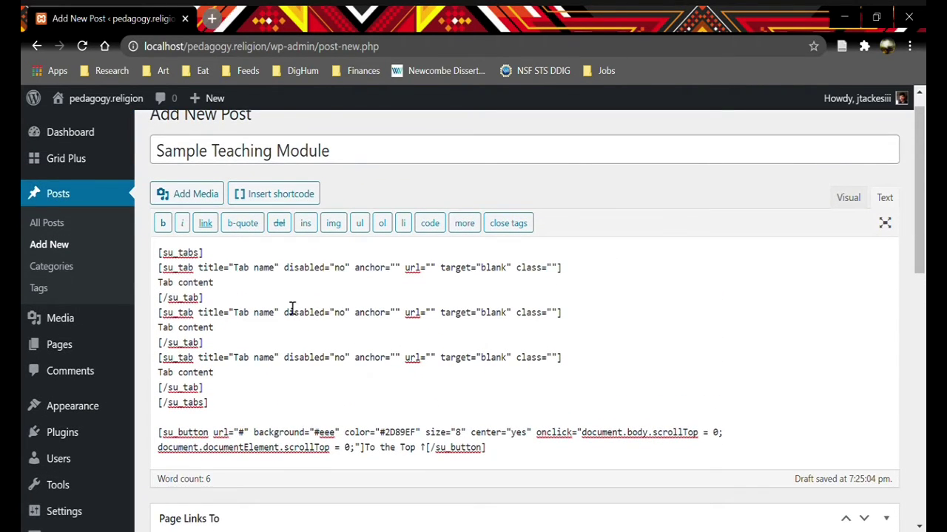
pyautogui.moveTo(234, 271); pyautogui.dragTo(280, 272)
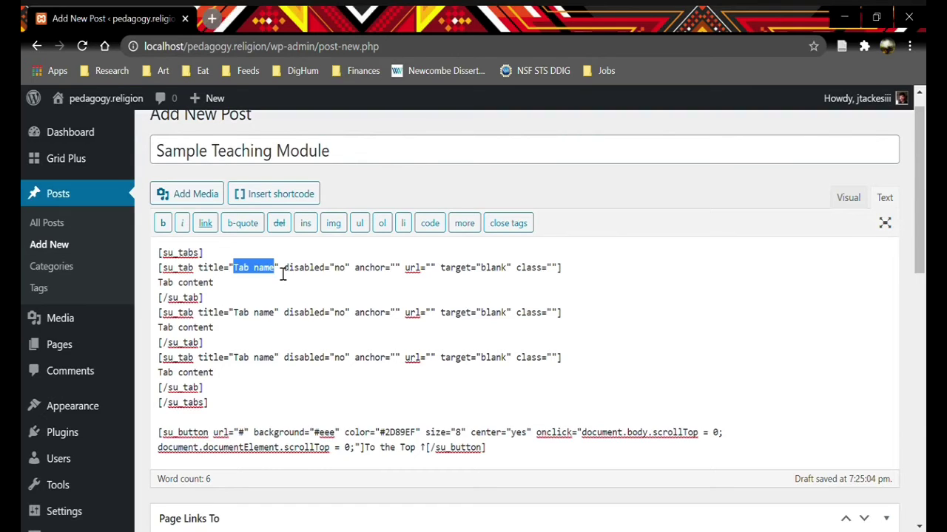
pyautogui.write('Tearning Ob')
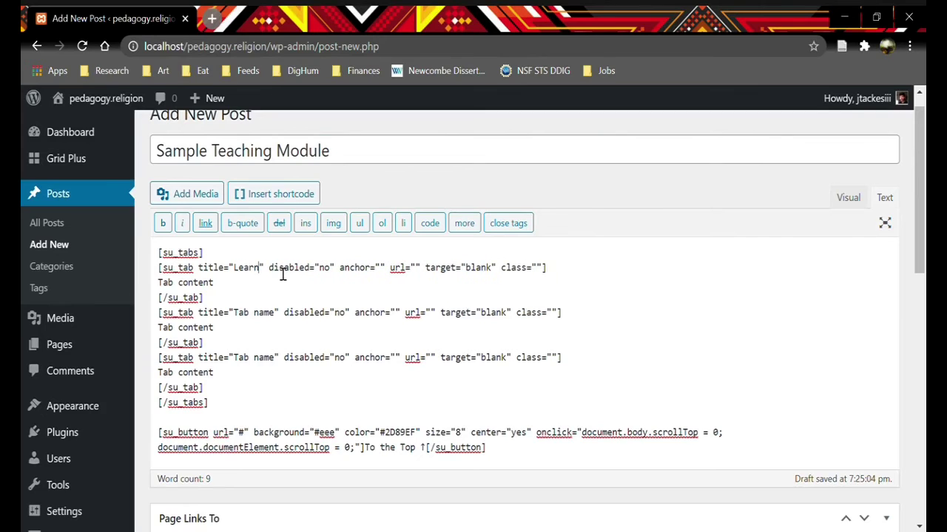
pyautogui.write('jectives')
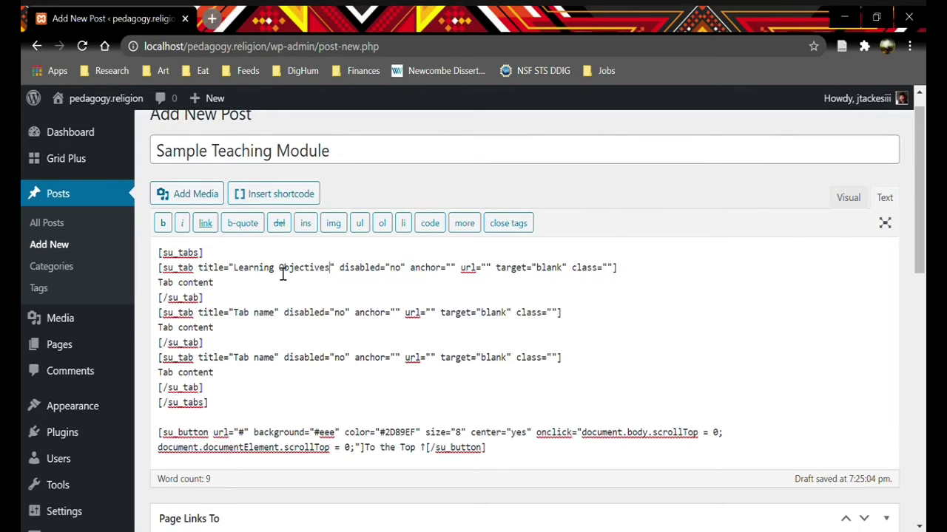
pyautogui.moveTo(233, 315); pyautogui.dragTo(278, 322)
pyautogui.write('Problem')
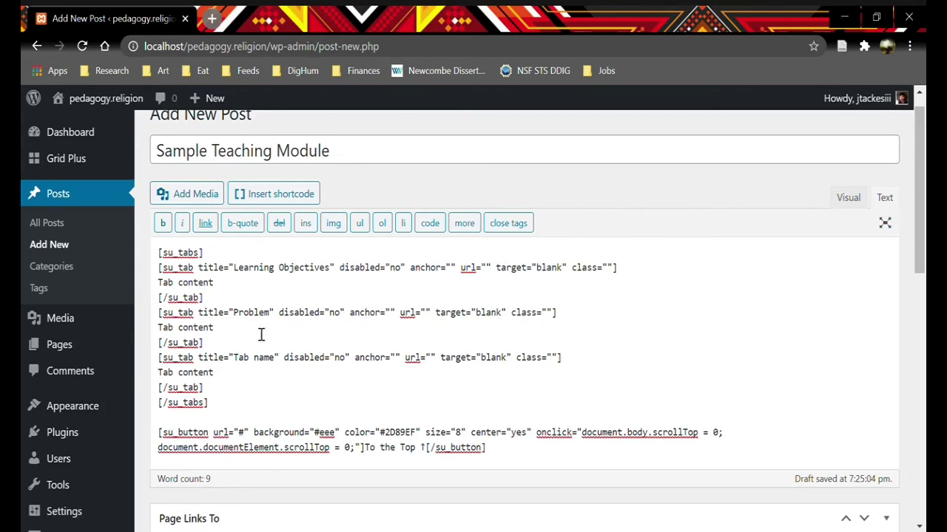
pyautogui.moveTo(234, 359); pyautogui.dragTo(282, 364)
pyautogui.write('Solution')
# - Duplicate the Solution su_tab block directly below itself, giving the copy the title "References" and the class "references"
pyautogui.moveTo(225, 392); pyautogui.dragTo(163, 372)
pyautogui.hotkey('ctrl', 'c')
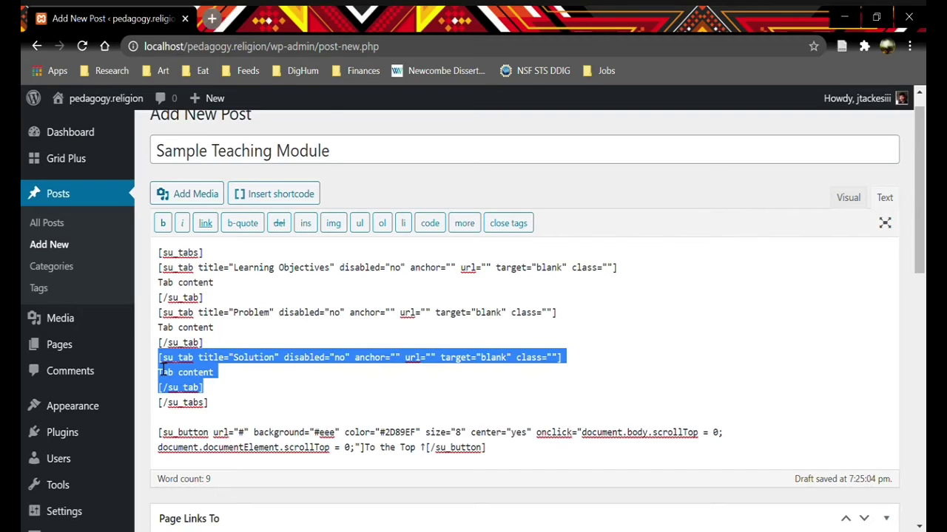
pyautogui.click(230, 394)
pyautogui.press('Return')
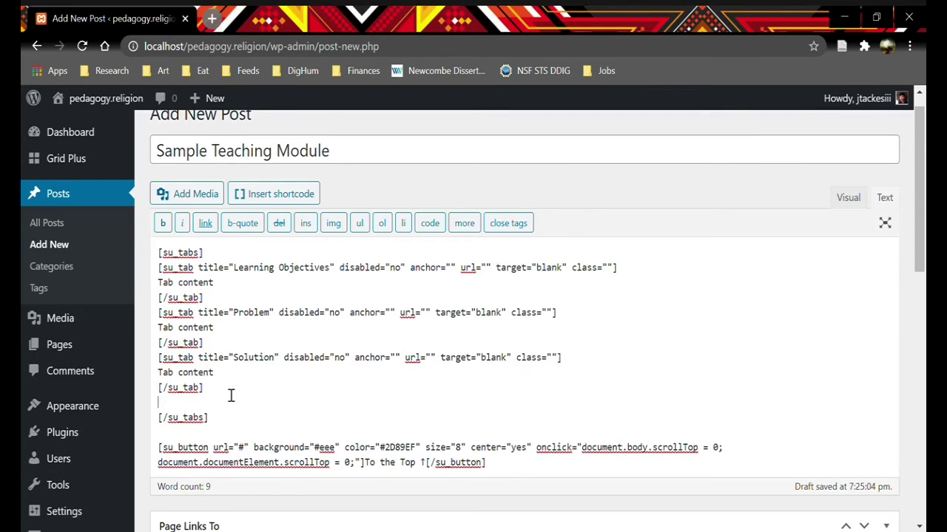
pyautogui.hotkey('ctrl', 'v')
pyautogui.doubleClick(248, 405)
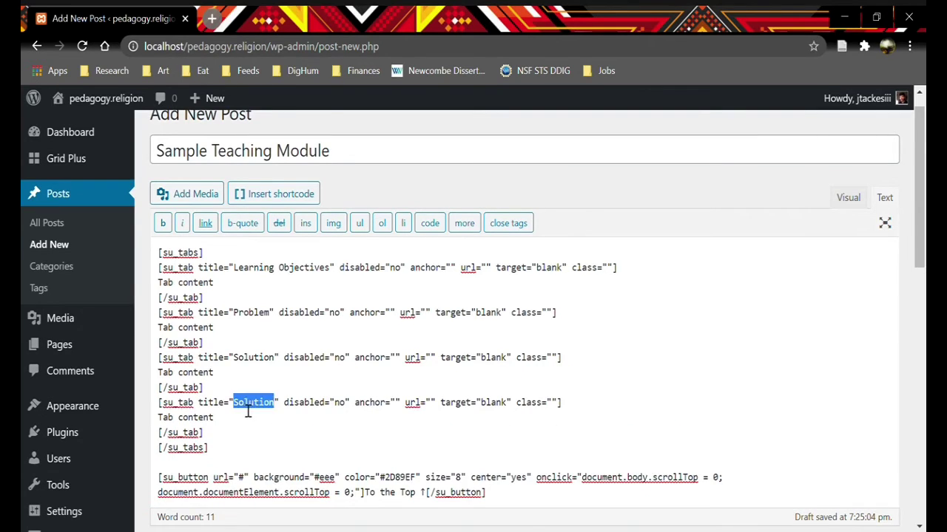
pyautogui.write('Refere')
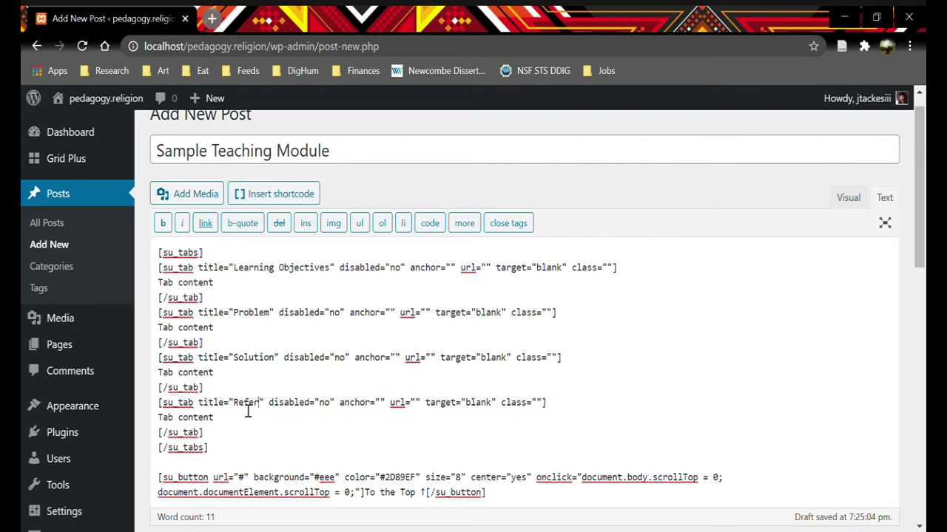
pyautogui.write('nces')
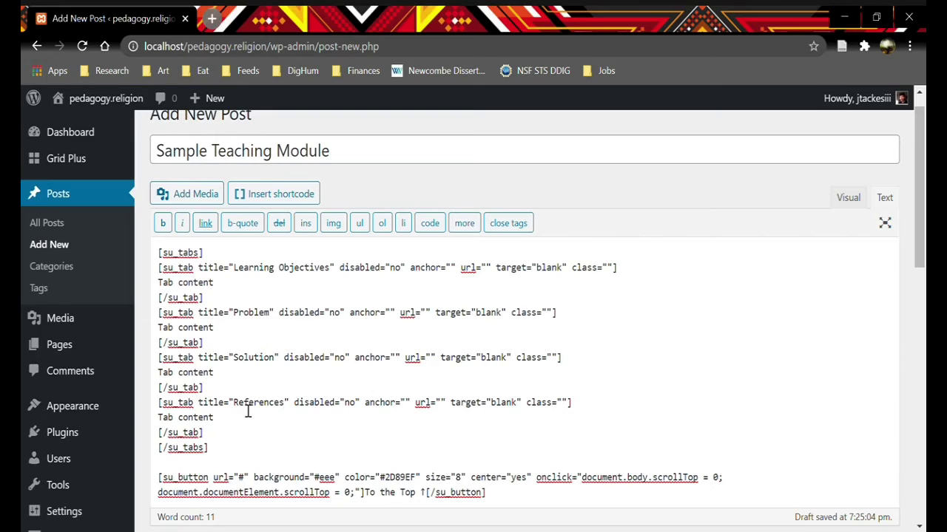
pyautogui.click(565, 405)
pyautogui.write('references')
# - Replace the placeholder content of the Learning Objectives tab with the shortcode [acf field="content_1"]
pyautogui.moveTo(158, 285); pyautogui.dragTo(255, 289)
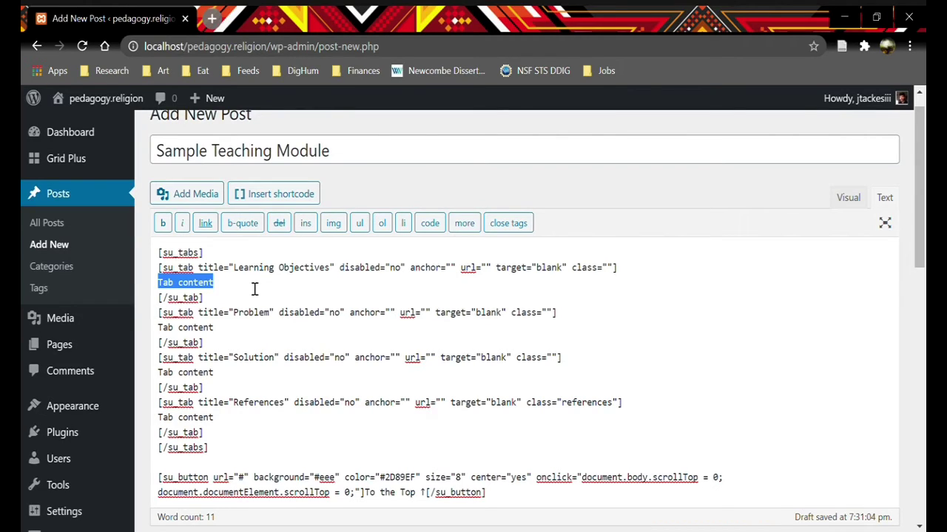
pyautogui.write('[')
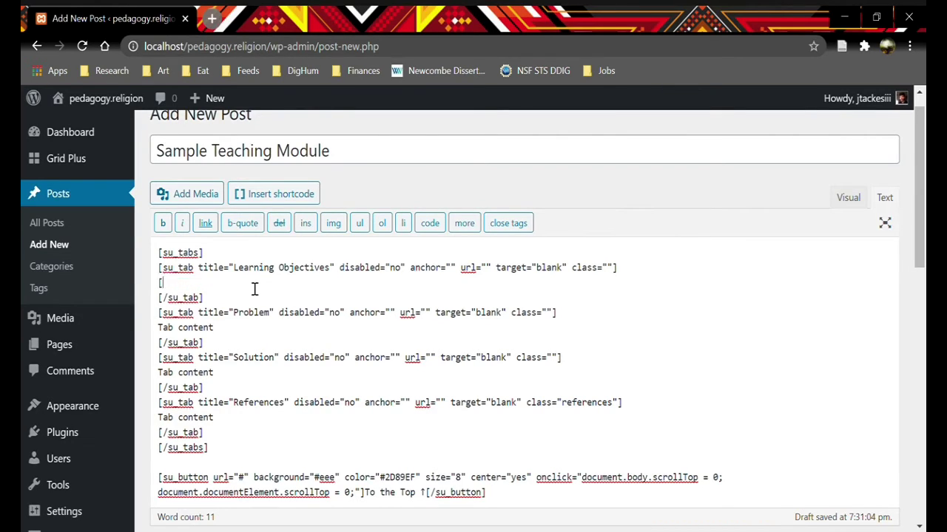
pyautogui.write('acf field="content')
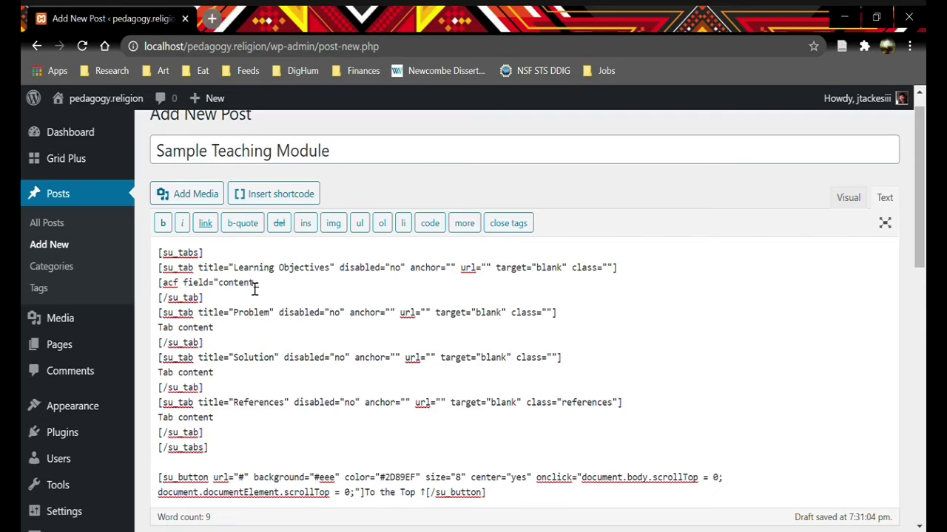
pyautogui.write('_1"]')
# - Copy the [acf field="content_1"] shortcode over the placeholder content of the Problem, Solution and References tabs
pyautogui.moveTo(159, 284); pyautogui.dragTo(303, 287)
pyautogui.hotkey('ctrl', 'c')
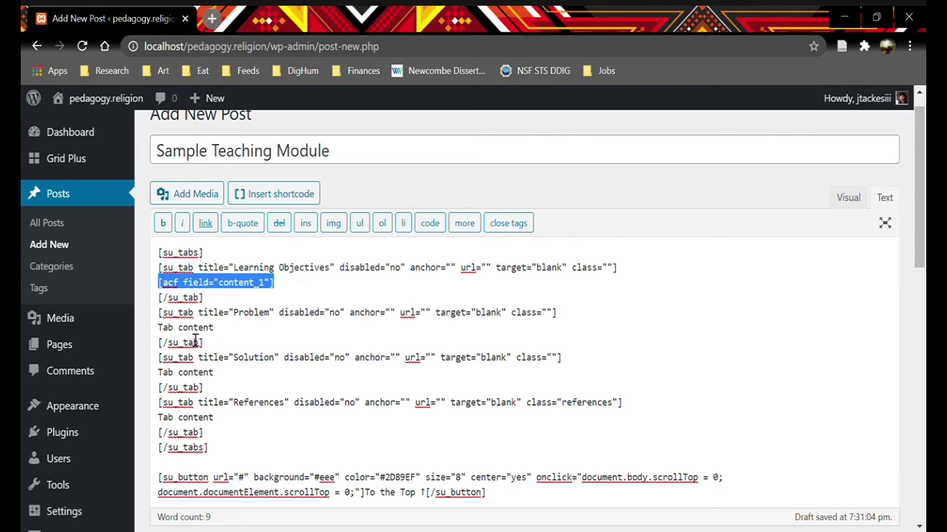
pyautogui.click(165, 334)
pyautogui.moveTo(159, 328); pyautogui.dragTo(255, 333)
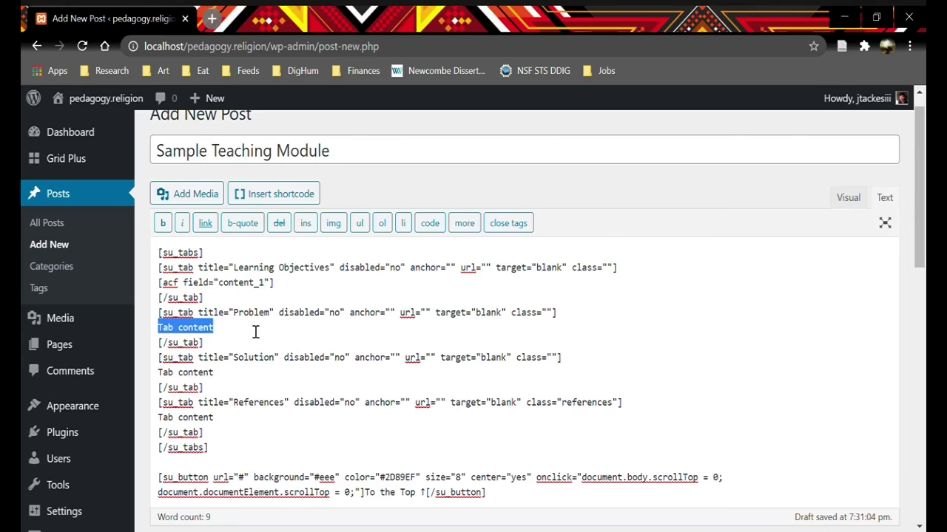
pyautogui.hotkey('ctrl', 'v')
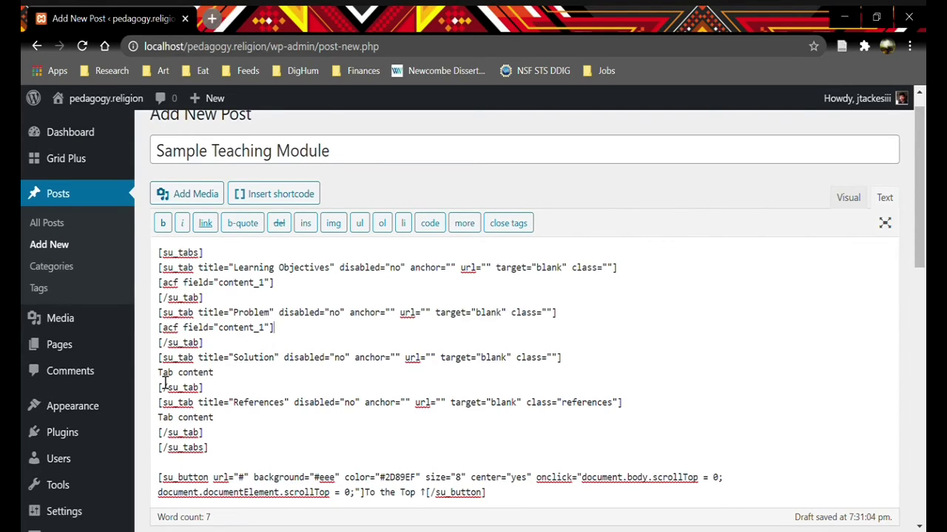
pyautogui.moveTo(159, 374); pyautogui.dragTo(258, 378)
pyautogui.hotkey('ctrl', 'v')
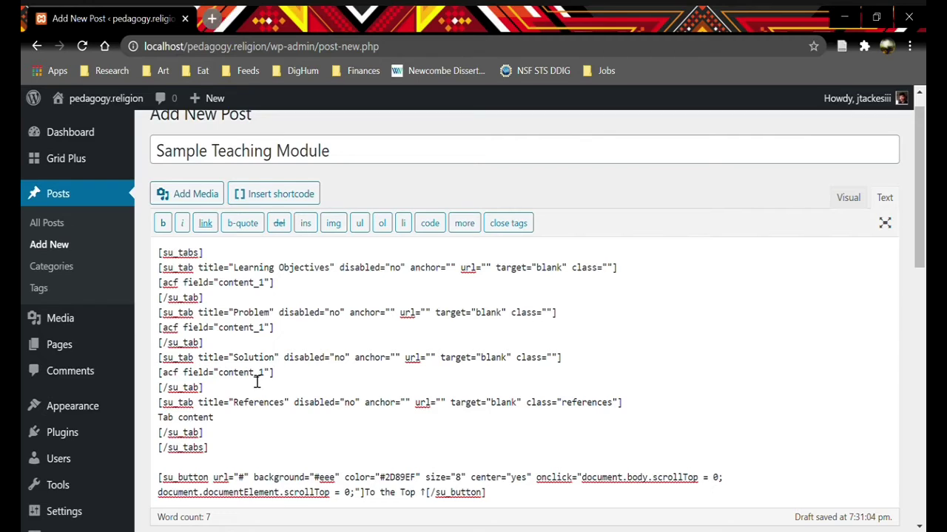
pyautogui.moveTo(159, 418); pyautogui.dragTo(236, 422)
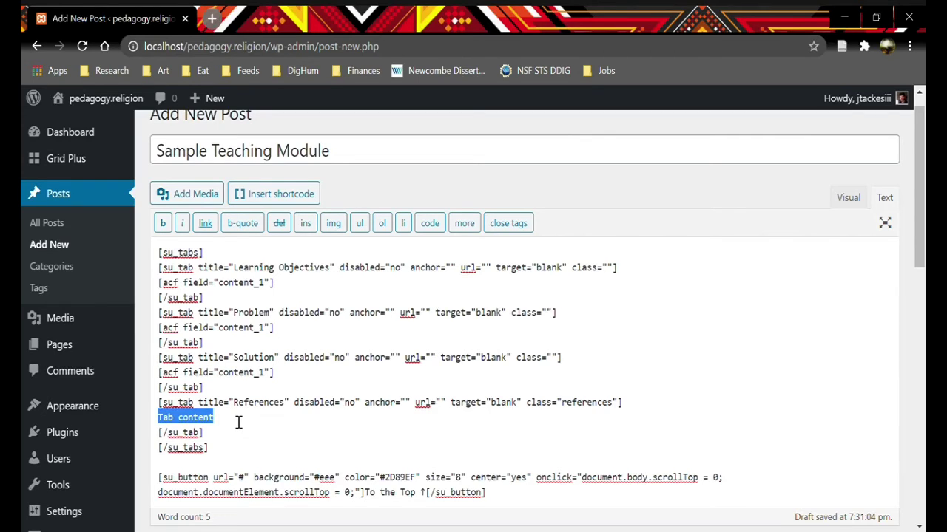
pyautogui.hotkey('ctrl', 'v')
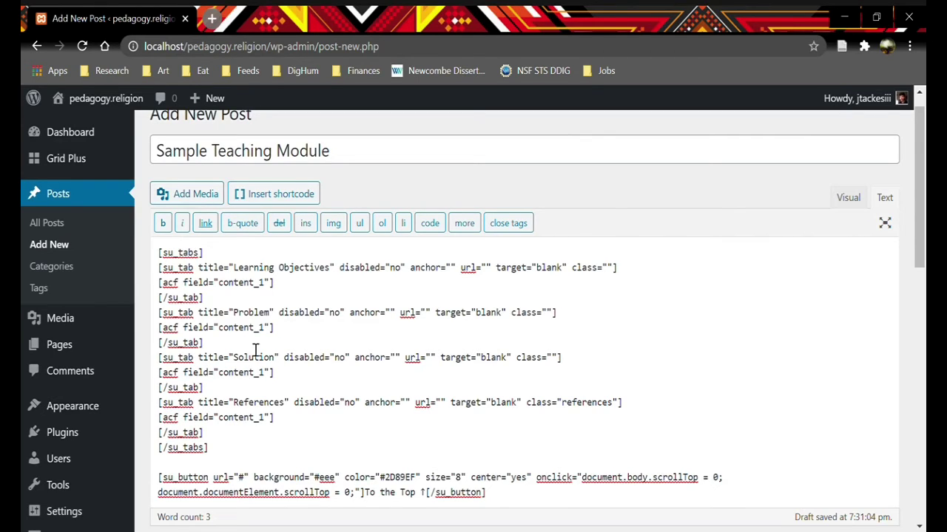
# - Change the acf field names to content_2 for Problem, content_3 for Solution and content_4 for References
pyautogui.click(272, 289)
pyautogui.click(271, 332)
pyautogui.press('BackSpace')
pyautogui.write('2')
pyautogui.click(271, 375)
pyautogui.press('BackSpace')
pyautogui.write('3')
pyautogui.click(270, 419)
pyautogui.press('BackSpace')
pyautogui.write('4')
pyautogui.click(272, 449)
pyautogui.scroll(-3, 271, 449)
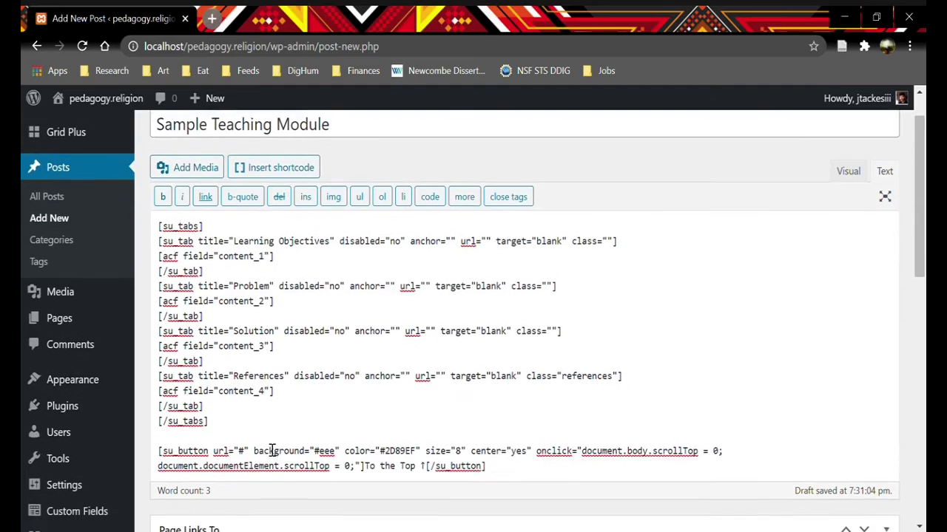
pyautogui.scroll(-3, 271, 450)
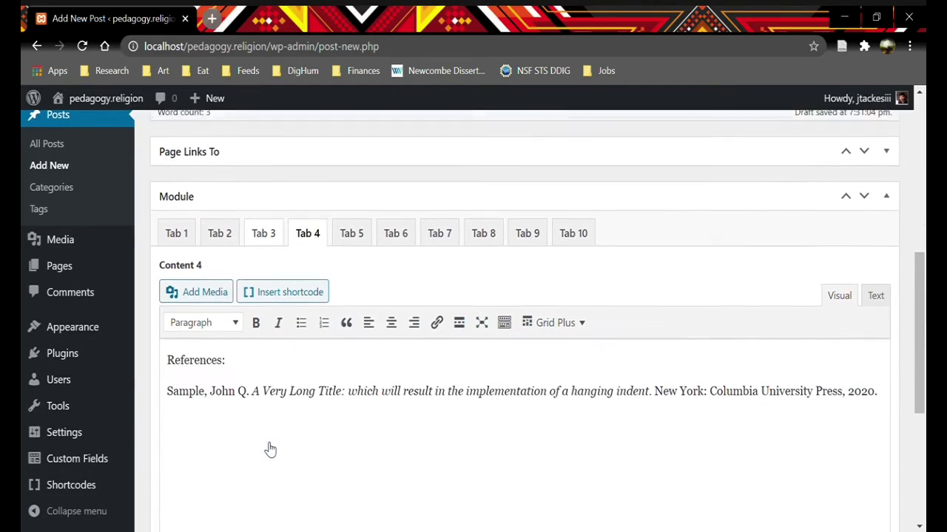
# - Enter the post's excerpt as "An example of department-authored content"
pyautogui.click(889, 196)
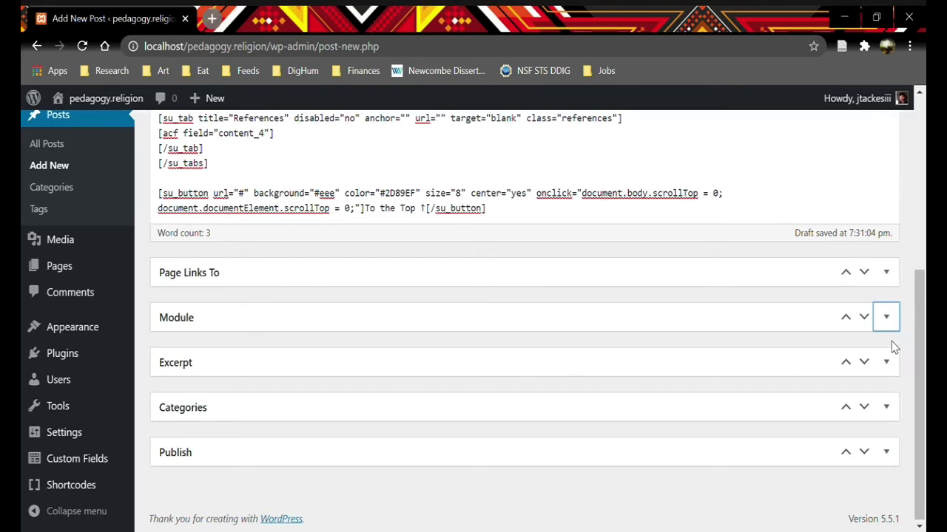
pyautogui.click(892, 373)
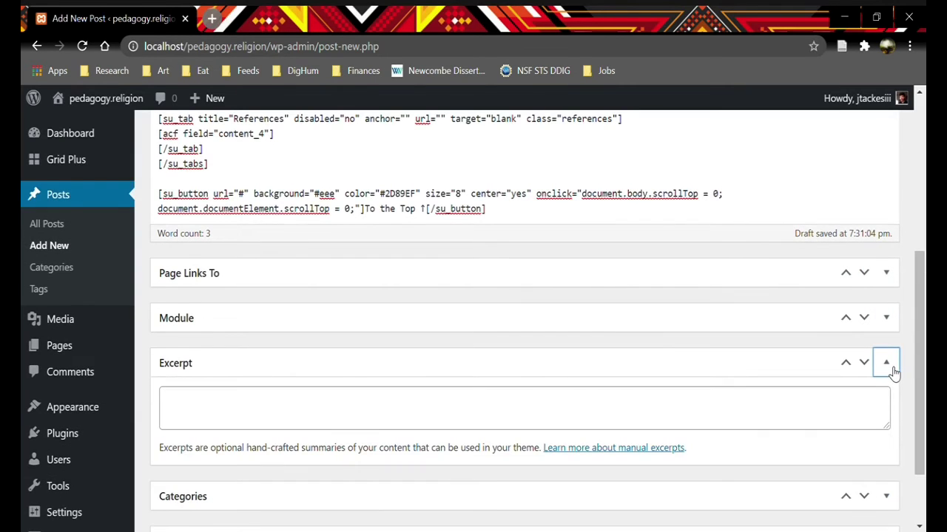
pyautogui.click(758, 425)
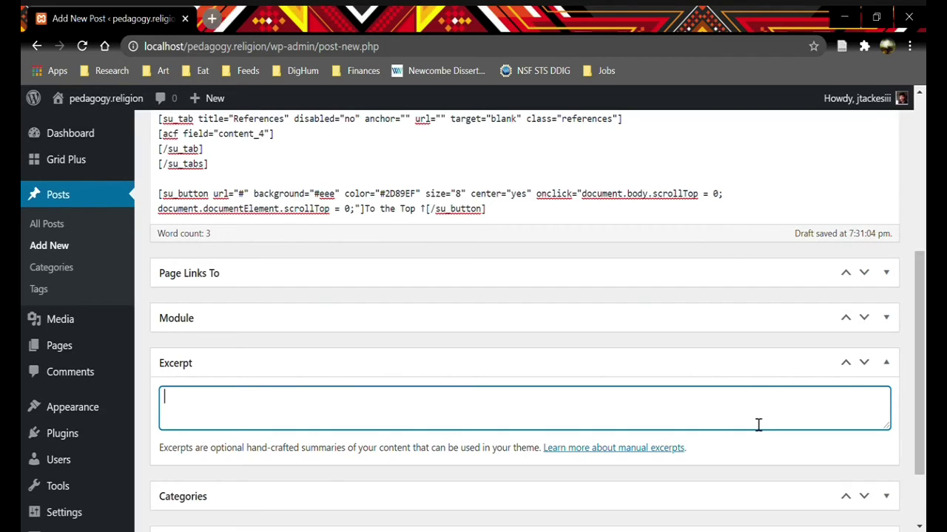
pyautogui.write('An example of department-a')
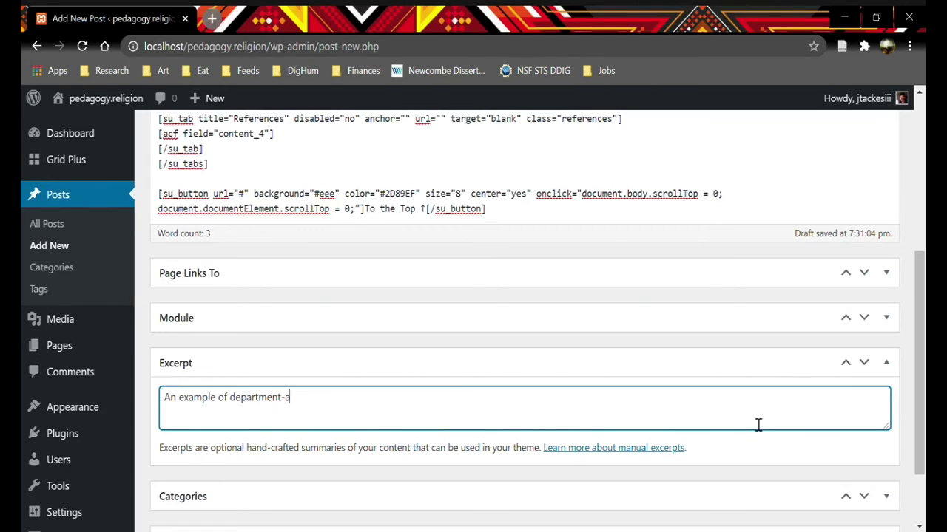
pyautogui.write('uthored content.')
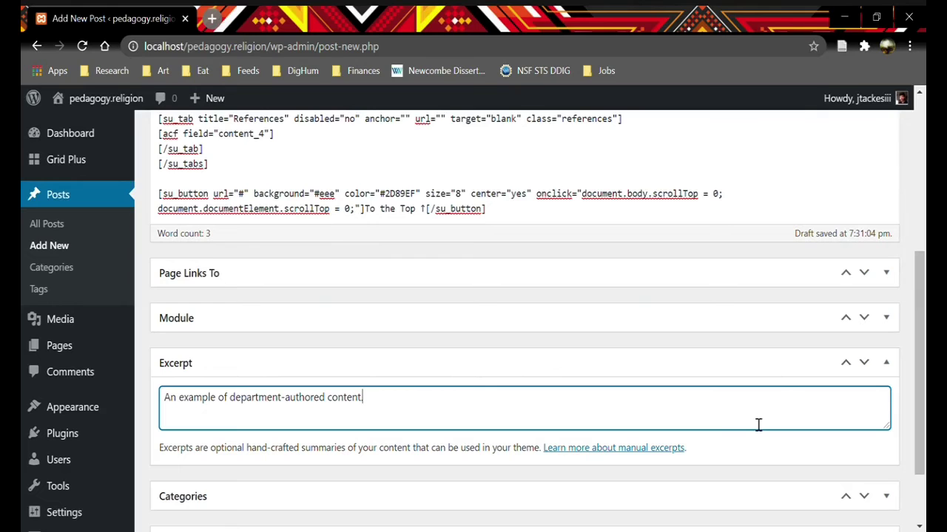
pyautogui.click(886, 363)
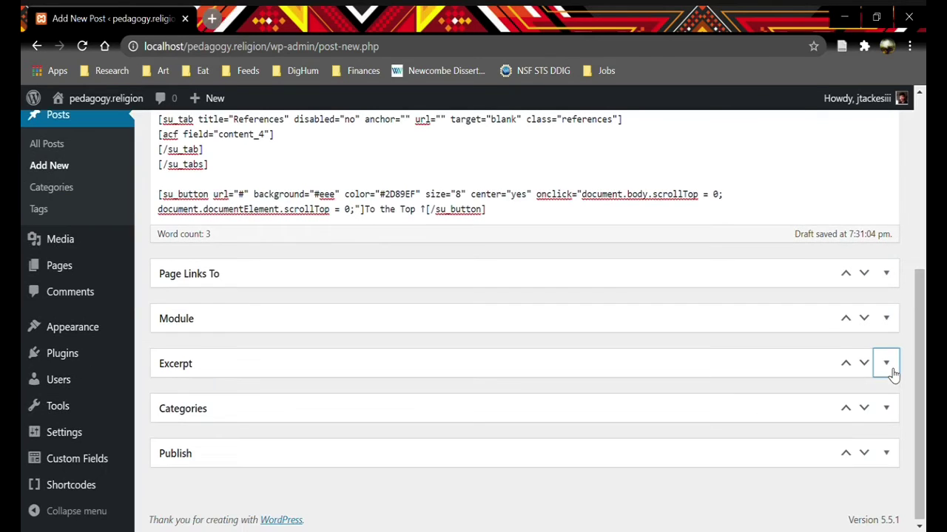
# - Assign the post to the Department-authored and Teaching Practicums categories
pyautogui.click(889, 411)
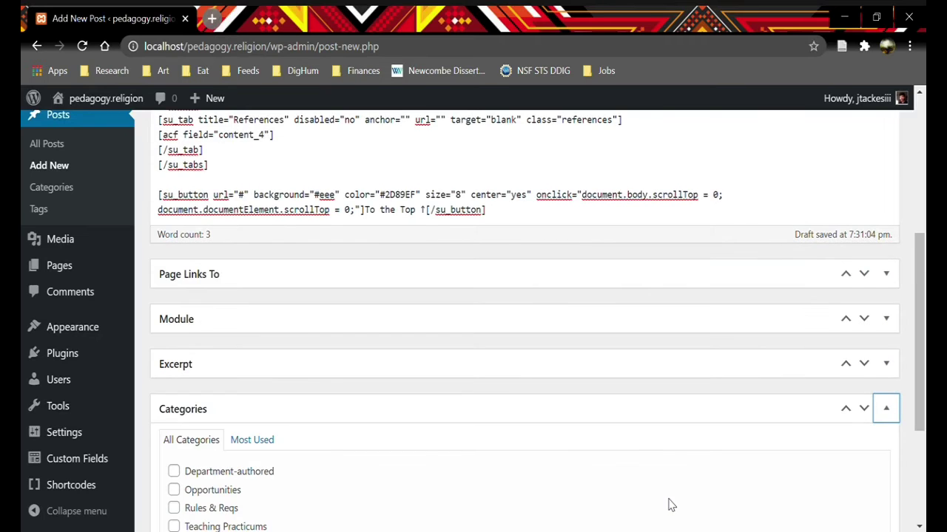
pyautogui.scroll(-2, 669, 504)
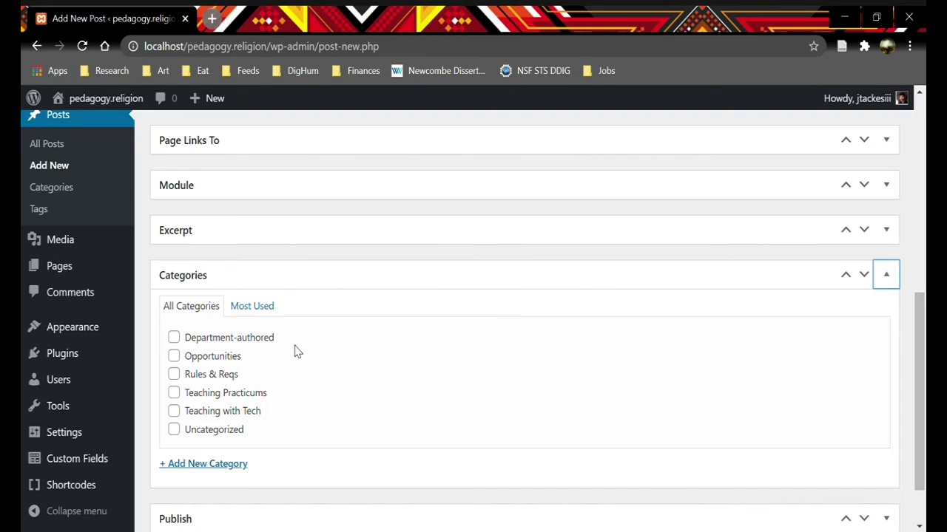
pyautogui.click(174, 338)
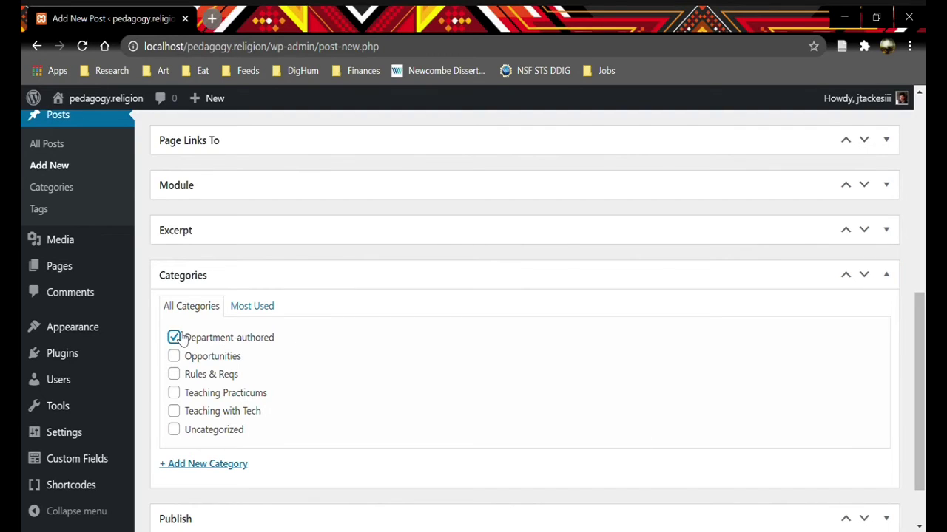
pyautogui.click(177, 397)
pyautogui.click(895, 281)
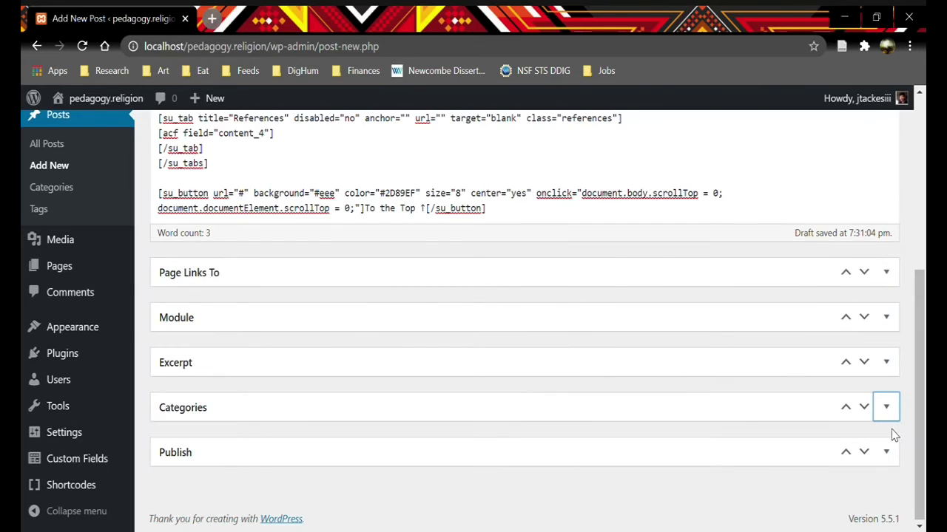
# - Publish the Sample Teaching Module post immediately with public visibility
pyautogui.click(887, 452)
pyautogui.scroll(-2, 892, 455)
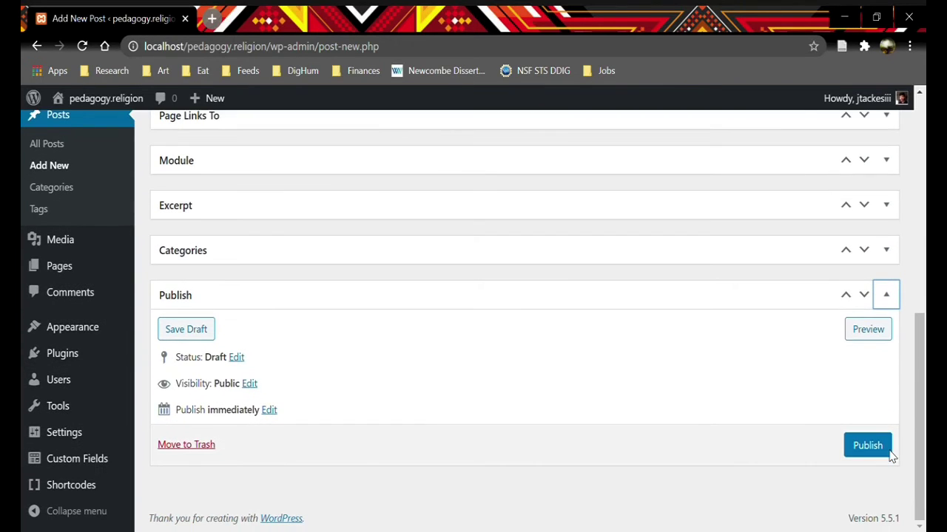
pyautogui.click(881, 455)
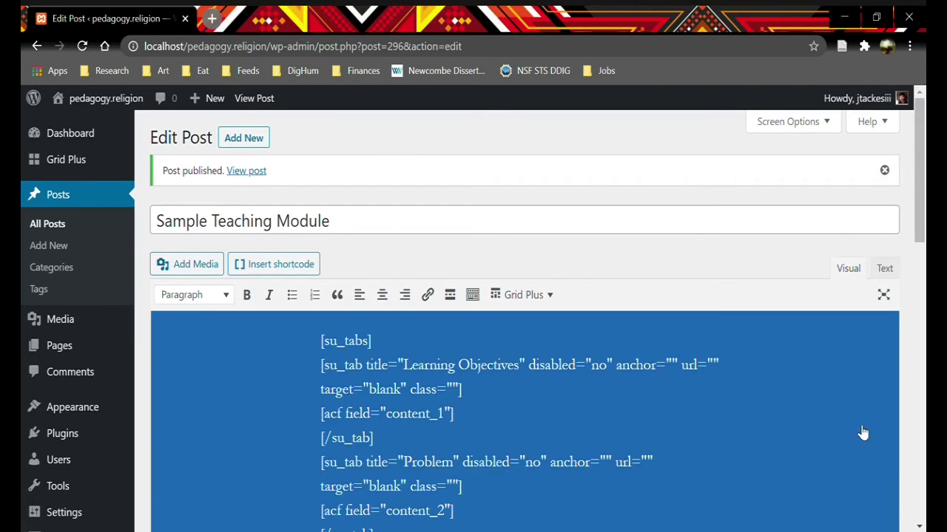
# - View the published post in a new browser tab and check its Learning Objectives content, downloading the linked Zoom-chemistry-092420 (2) document
pyautogui.keyDown('ctrl'); pyautogui.click(243, 176); pyautogui.keyUp('ctrl')
pyautogui.click(252, 18)
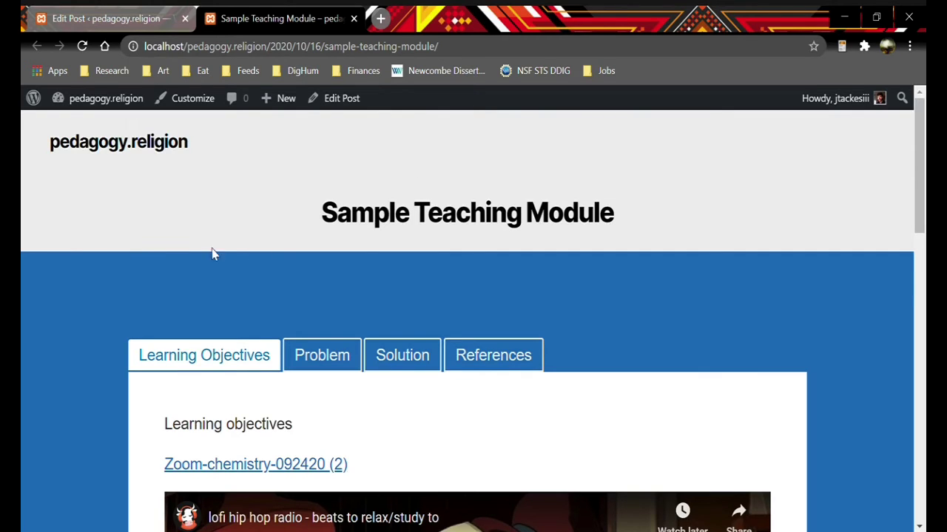
pyautogui.scroll(-3, 72, 363)
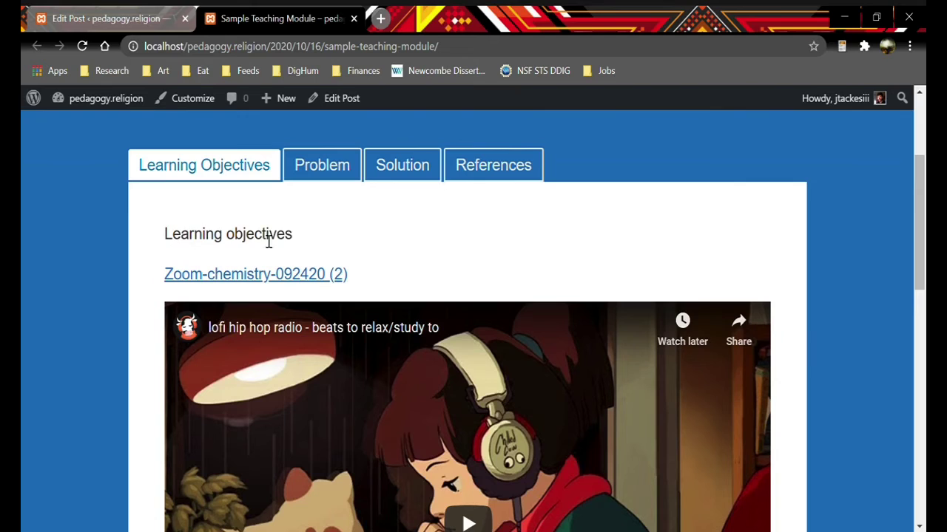
pyautogui.click(265, 276)
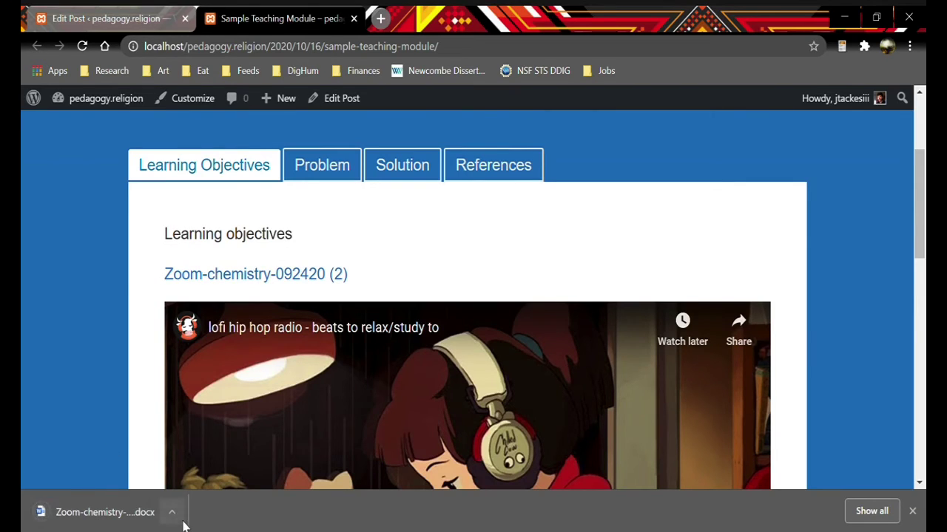
pyautogui.scroll(-3, 145, 264)
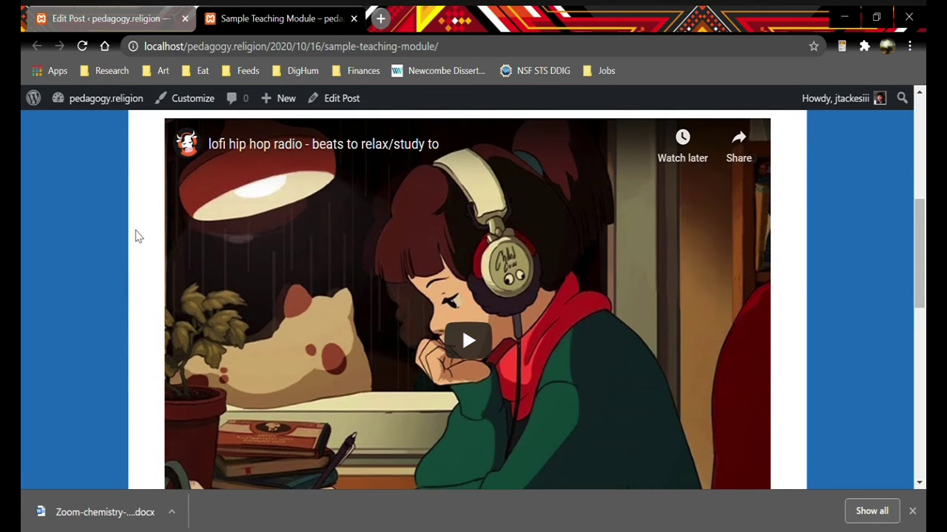
pyautogui.scroll(4, 137, 234)
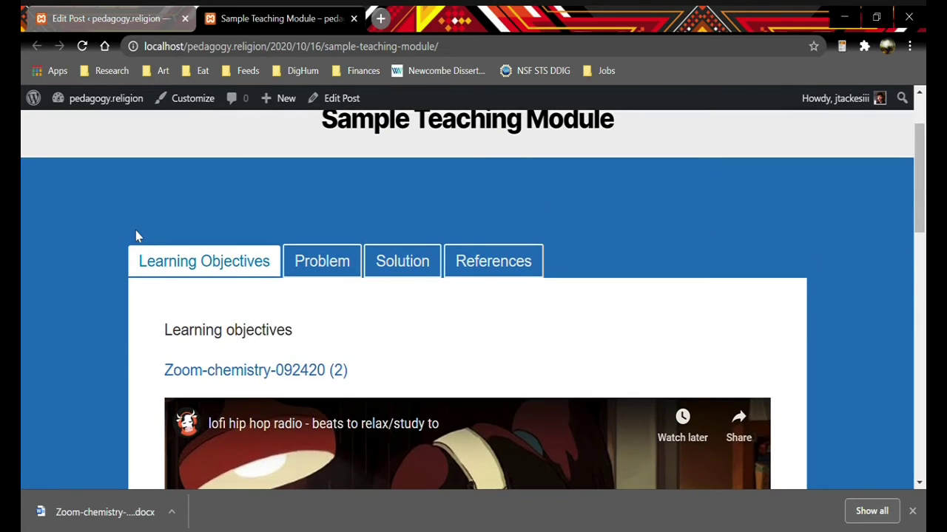
# - Check the Problem, Solution and References tabs of the published post and test its To the Top link
pyautogui.click(330, 267)
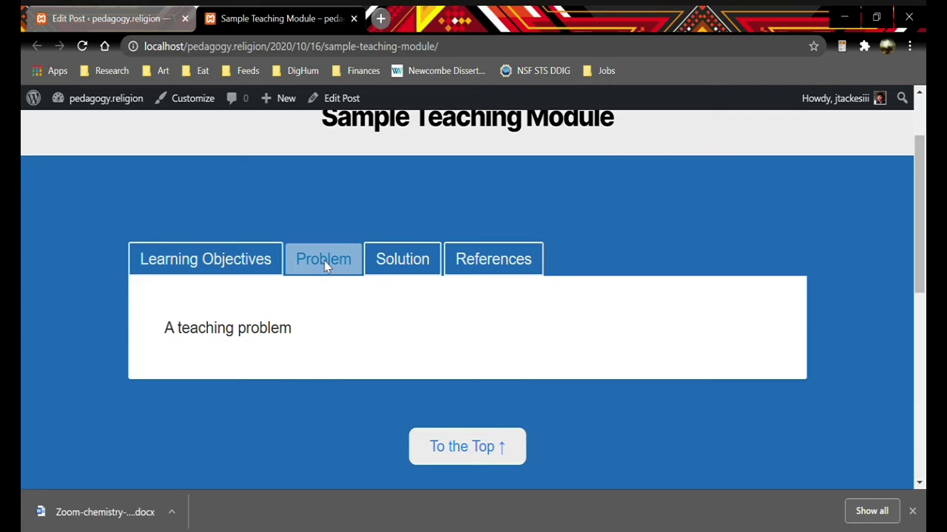
pyautogui.click(405, 263)
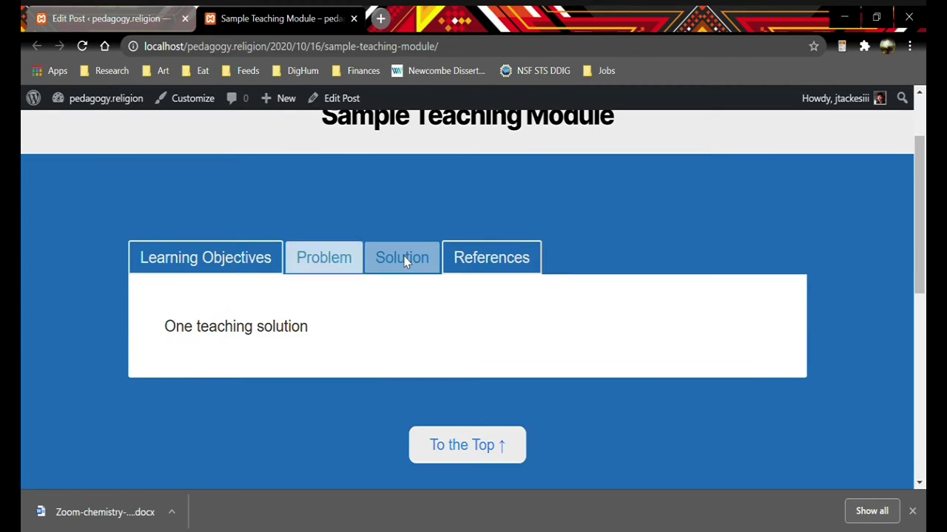
pyautogui.click(494, 264)
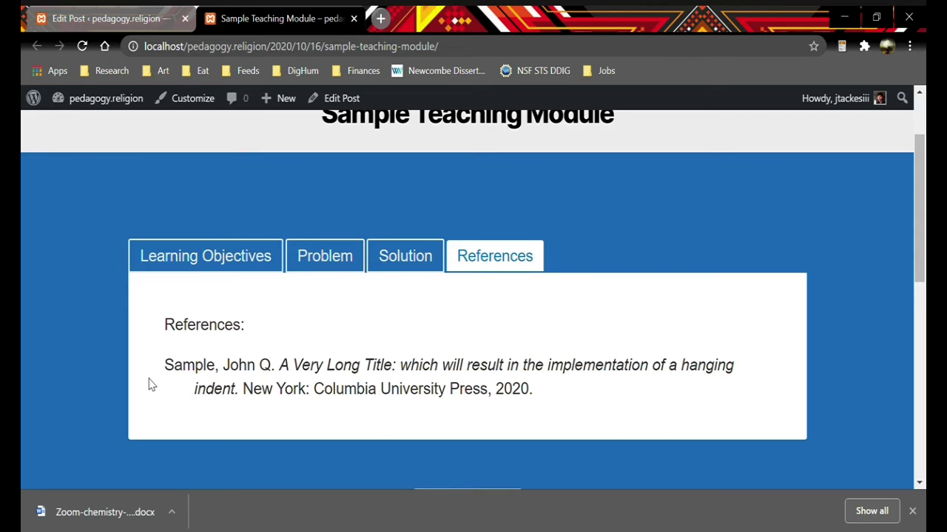
pyautogui.scroll(-2, 148, 385)
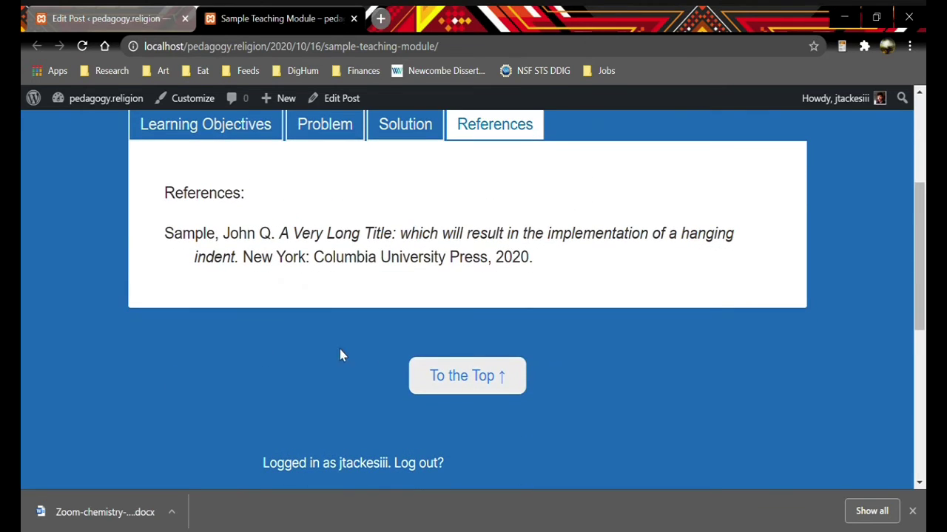
pyautogui.click(490, 386)
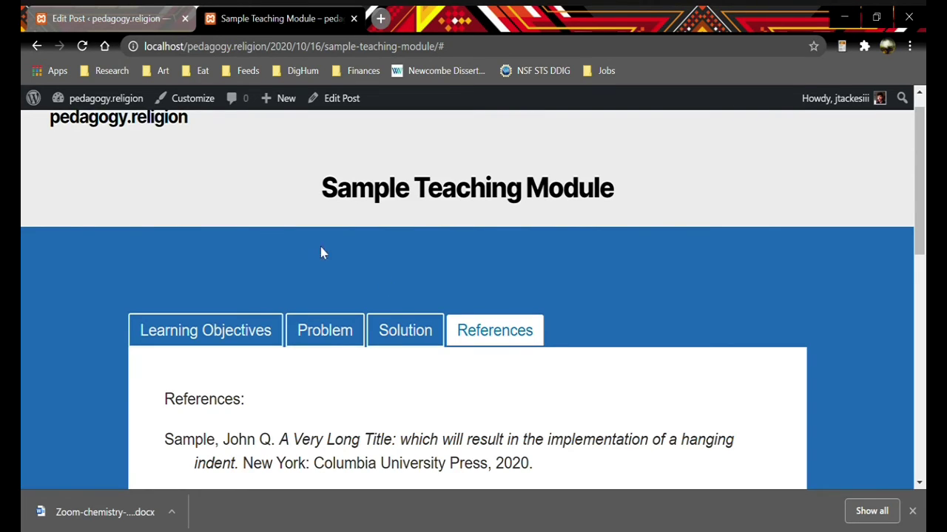
# - Check the module's card on the site's home page under the department-authored filter, and close the site preview
pyautogui.click(155, 126)
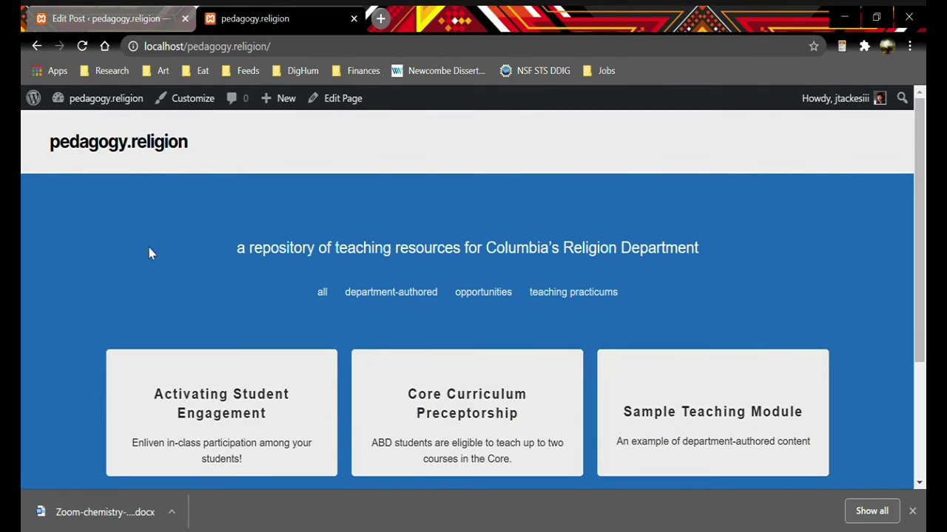
pyautogui.scroll(-1, 149, 273)
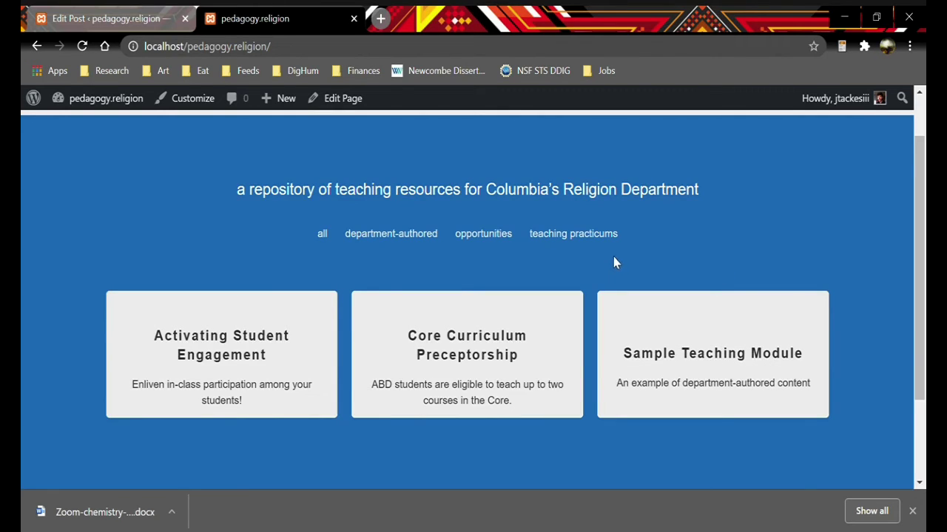
pyautogui.click(399, 236)
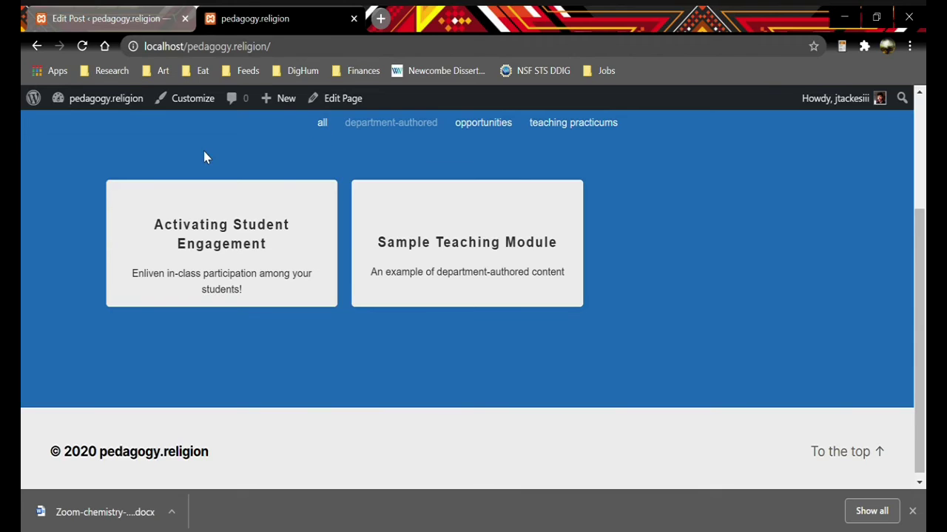
pyautogui.click(354, 19)
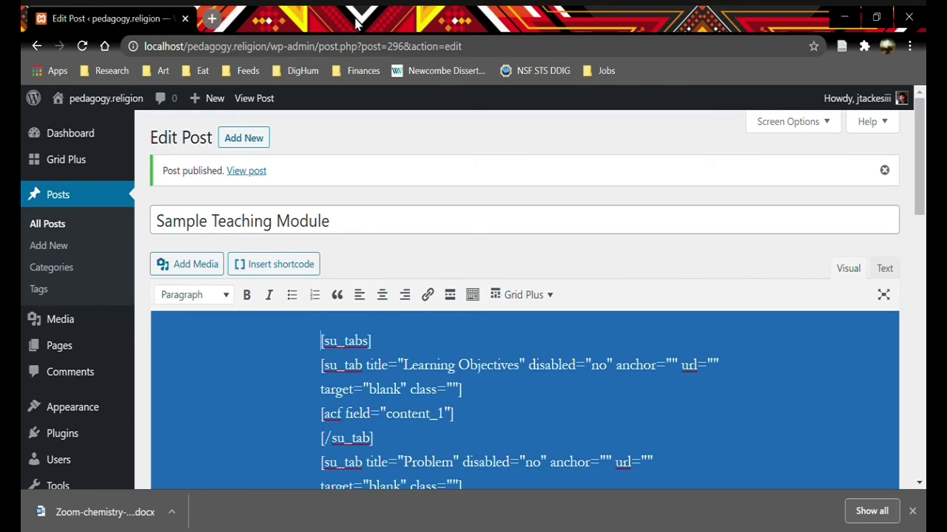
# - Start a new post in the text editing mode and title it "Teaching Scholars Program"
pyautogui.click(254, 147)
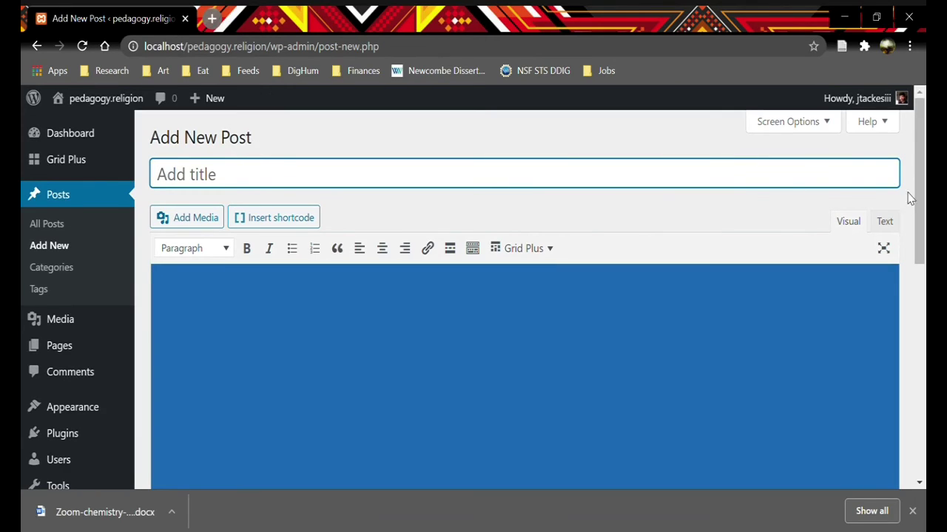
pyautogui.click(894, 222)
pyautogui.click(633, 175)
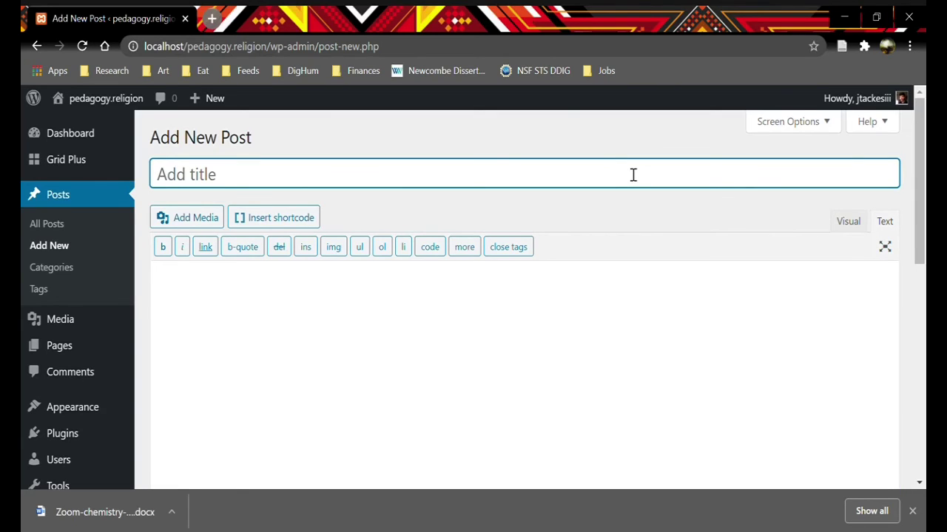
pyautogui.write('Teaching Schor')
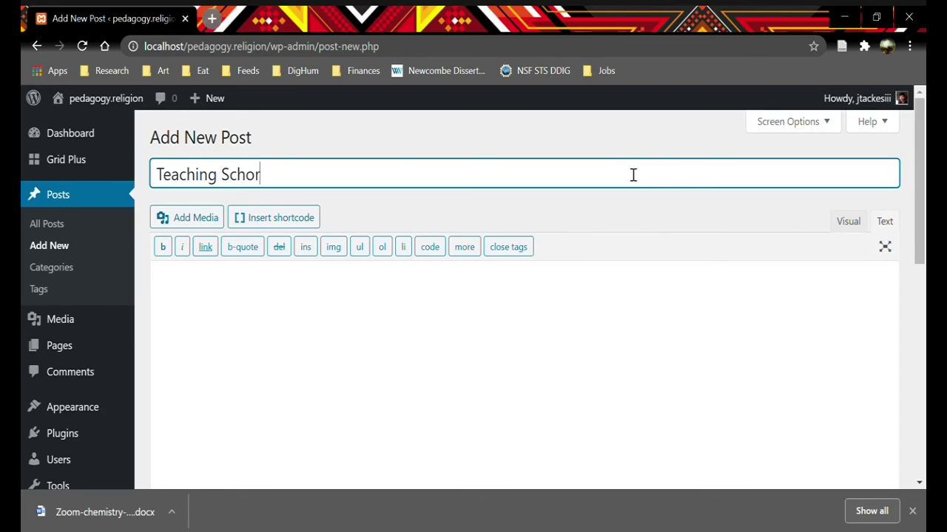
pyautogui.press('BackSpace')
pyautogui.write('lars Program')
# - Set the new post's Page Links To option to point to a custom URL
pyautogui.scroll(-3, 633, 174)
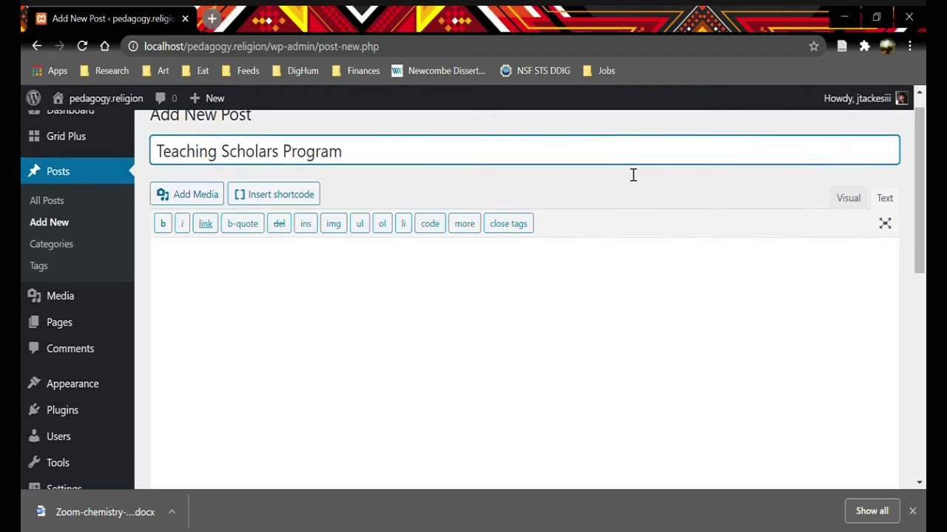
pyautogui.scroll(-2, 633, 175)
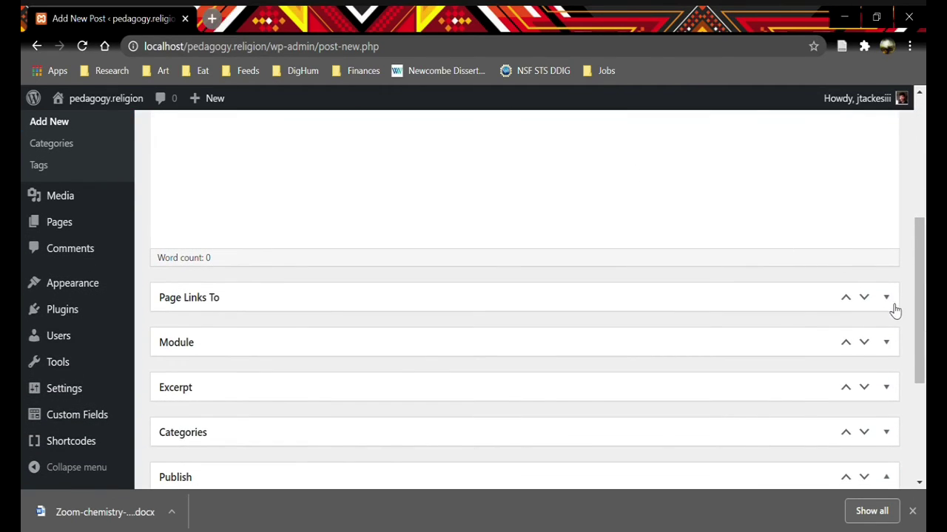
pyautogui.click(886, 299)
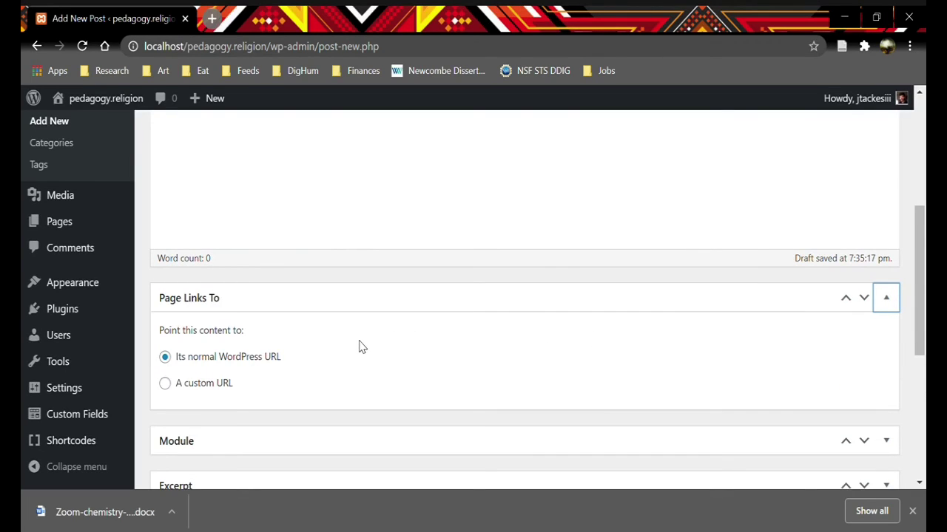
pyautogui.click(171, 389)
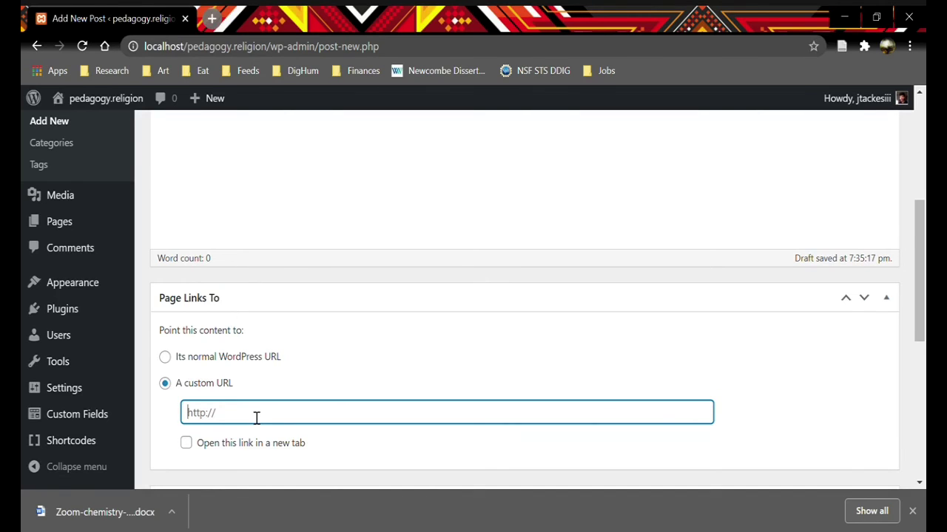
# - Find the GSAS Teaching Scholars Program page in a new browser tab and copy its URL
pyautogui.click(211, 20)
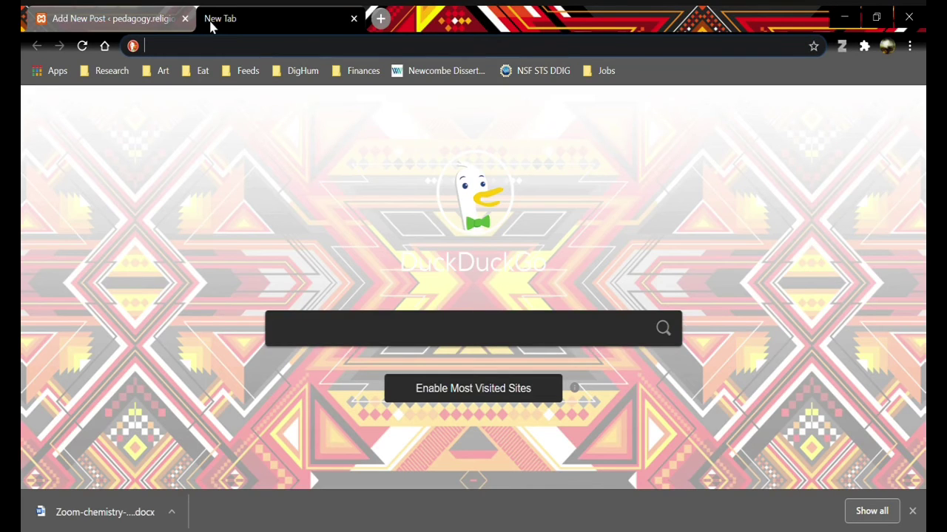
pyautogui.write('teaching s')
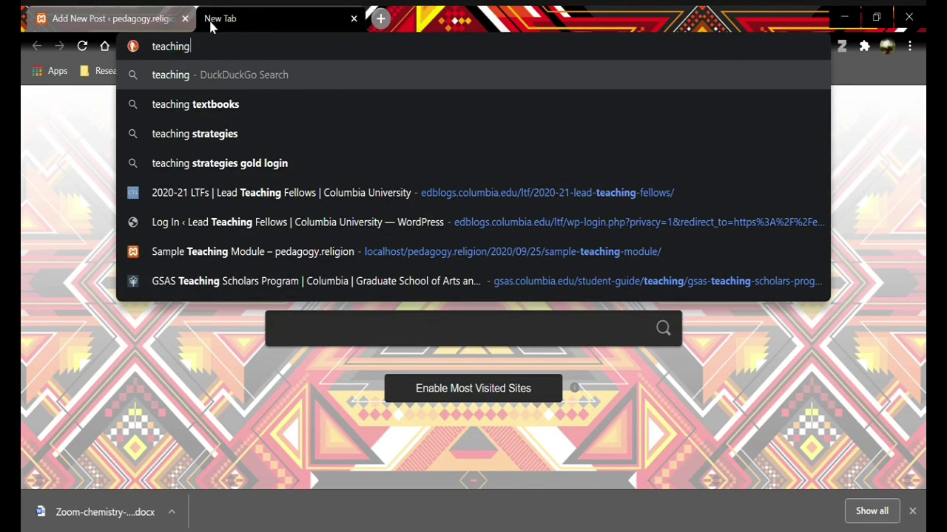
pyautogui.click(253, 283)
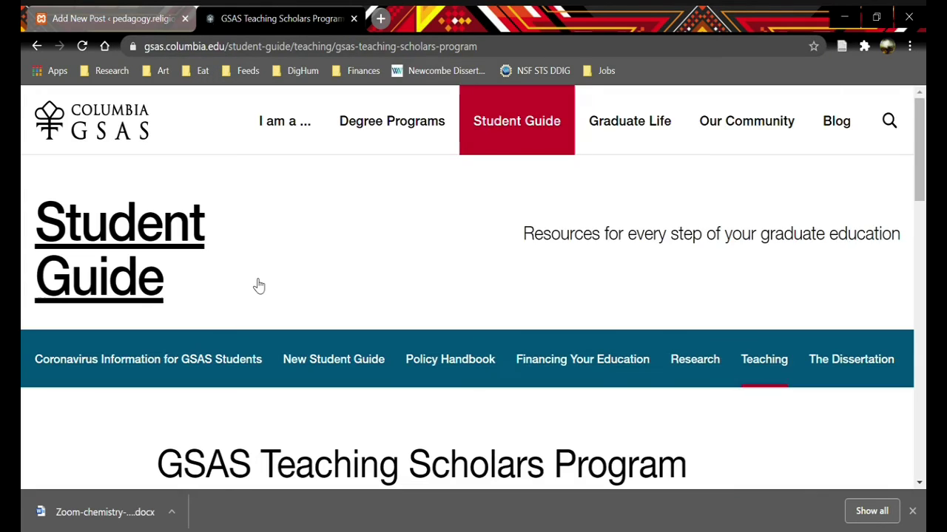
pyautogui.scroll(-3, 359, 311)
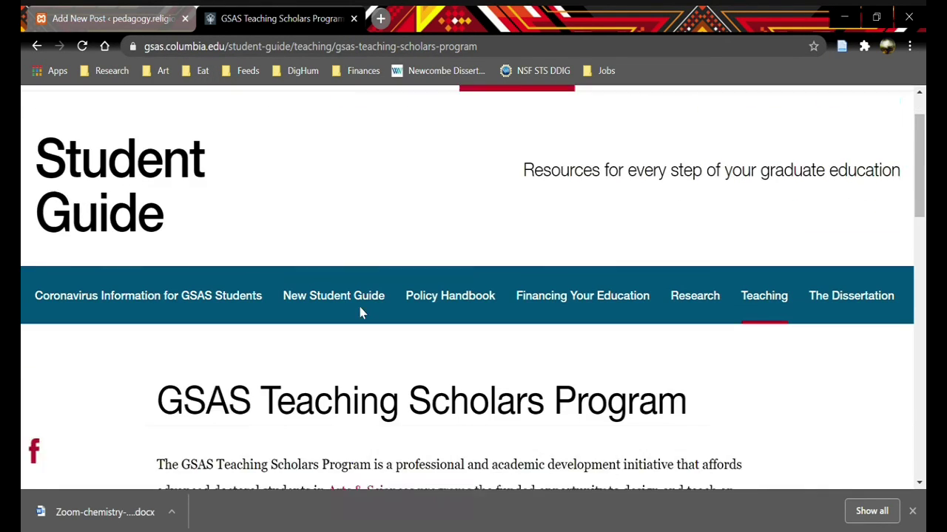
pyautogui.scroll(2, 363, 312)
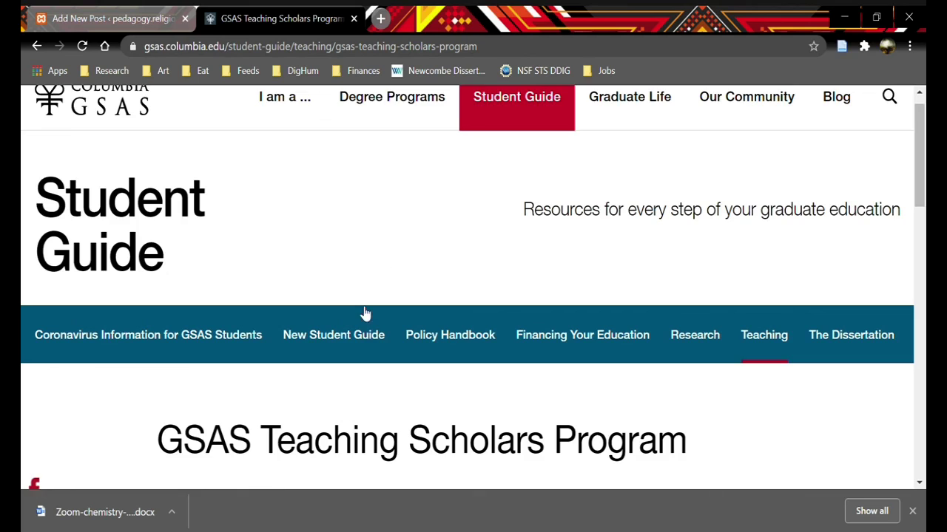
pyautogui.click(521, 46)
pyautogui.hotkey('ctrl', 'c')
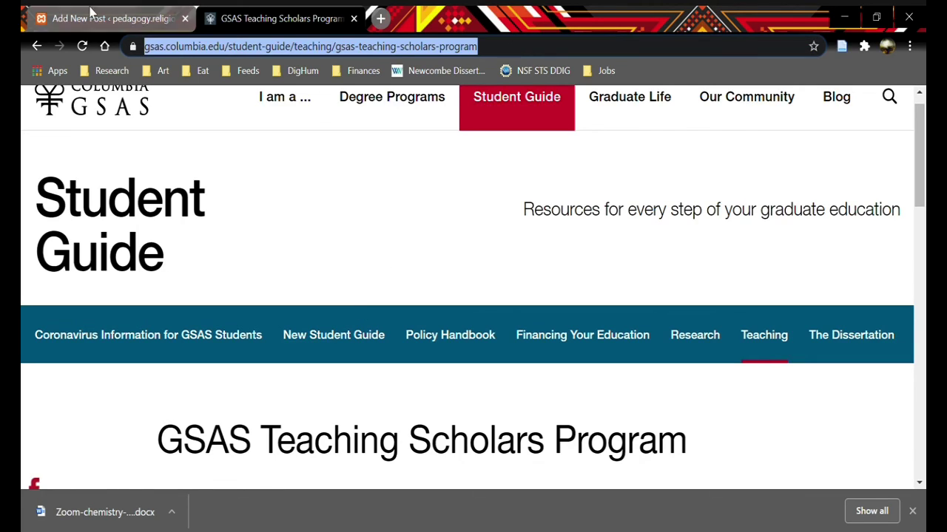
pyautogui.click(111, 18)
pyautogui.hotkey('ctrl', 'v')
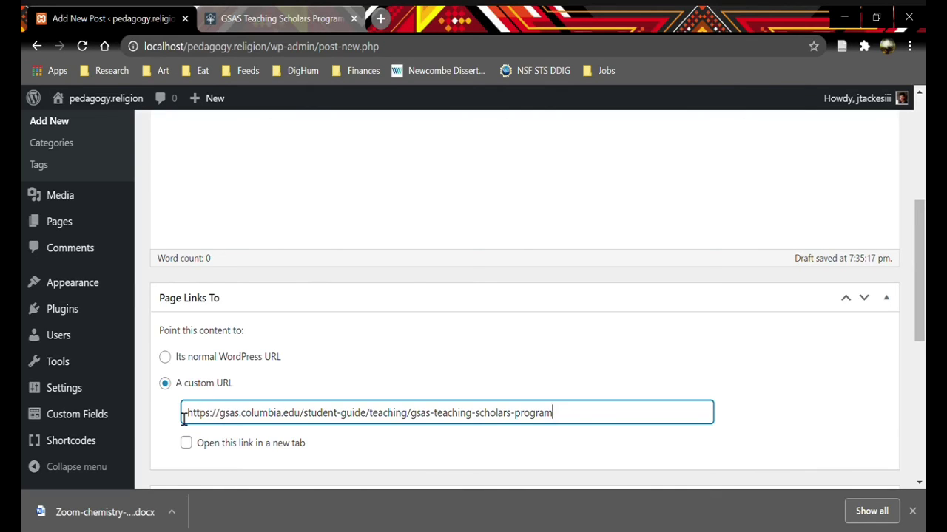
pyautogui.scroll(-2, 162, 453)
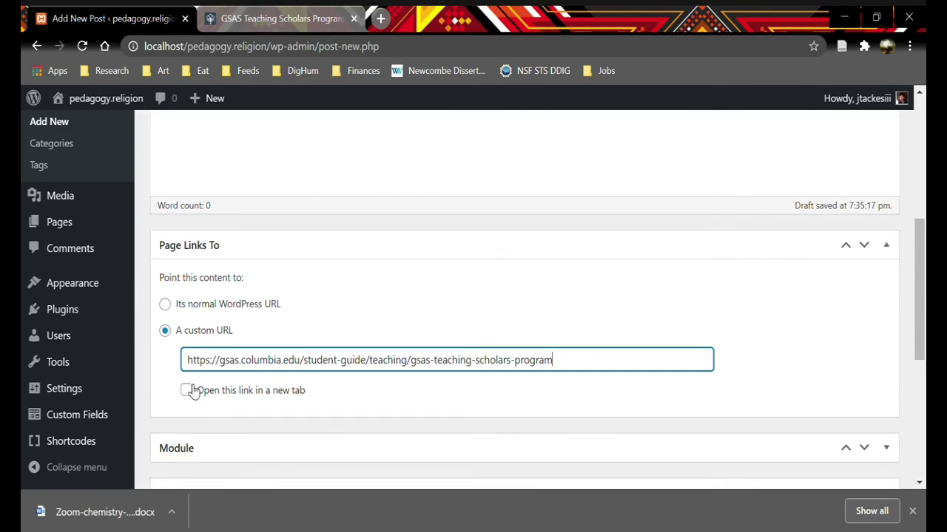
pyautogui.click(189, 394)
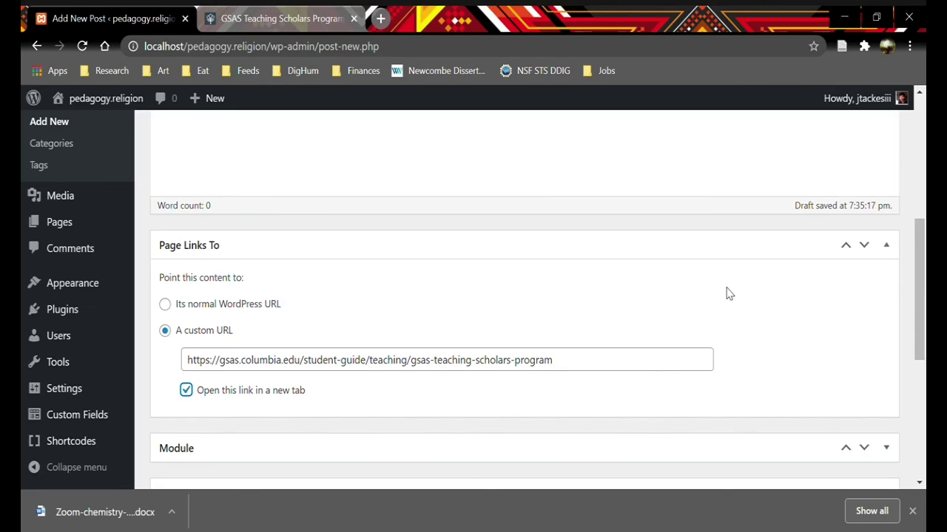
# - Enter the excerpt "ABD students are eligible to teach their own course through the GSAS Teaching Scholars program."
pyautogui.scroll(-3, 763, 346)
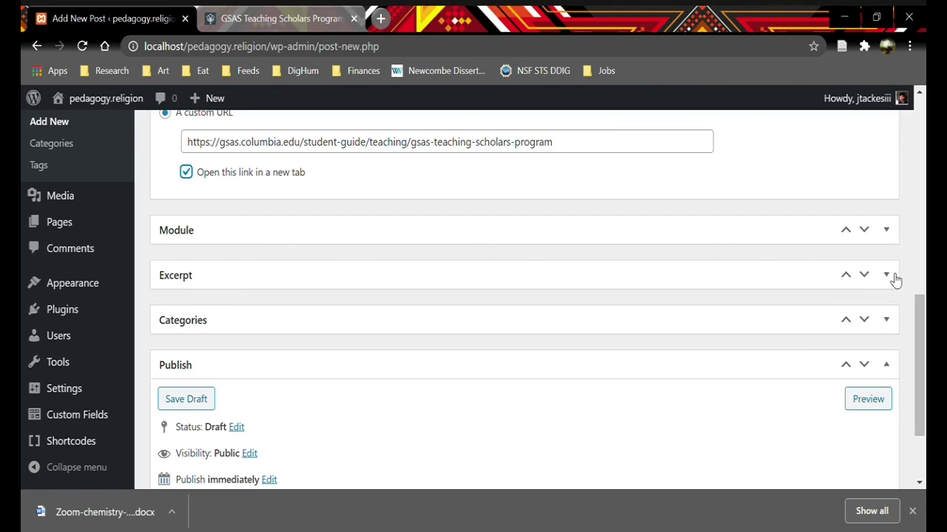
pyautogui.click(892, 276)
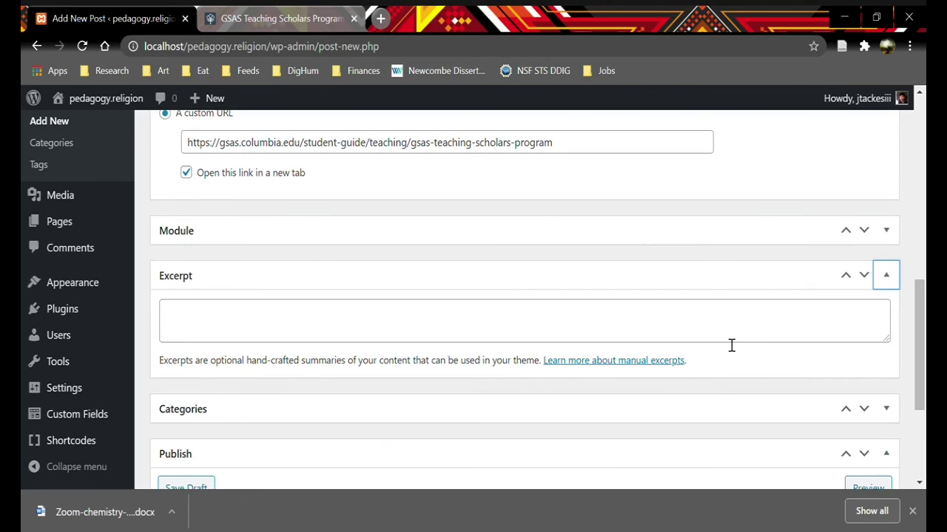
pyautogui.click(742, 319)
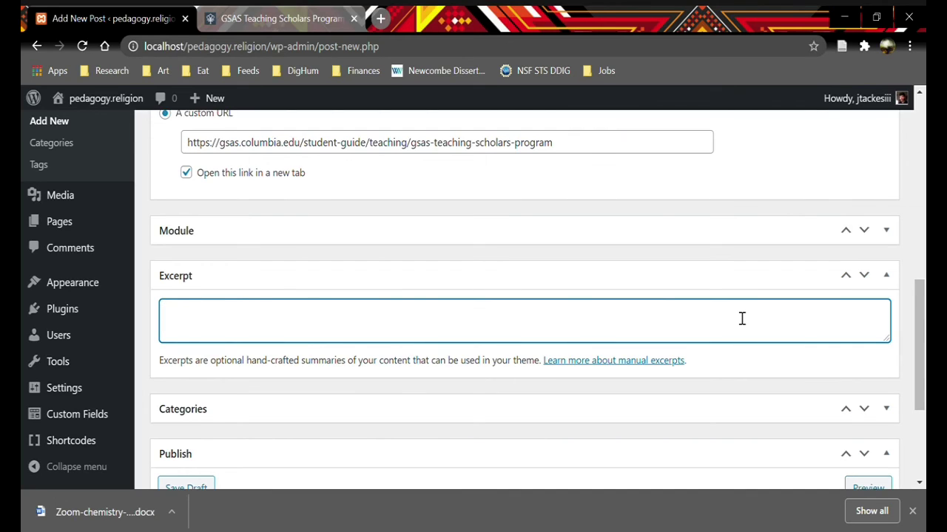
pyautogui.write('ABD students are eligible')
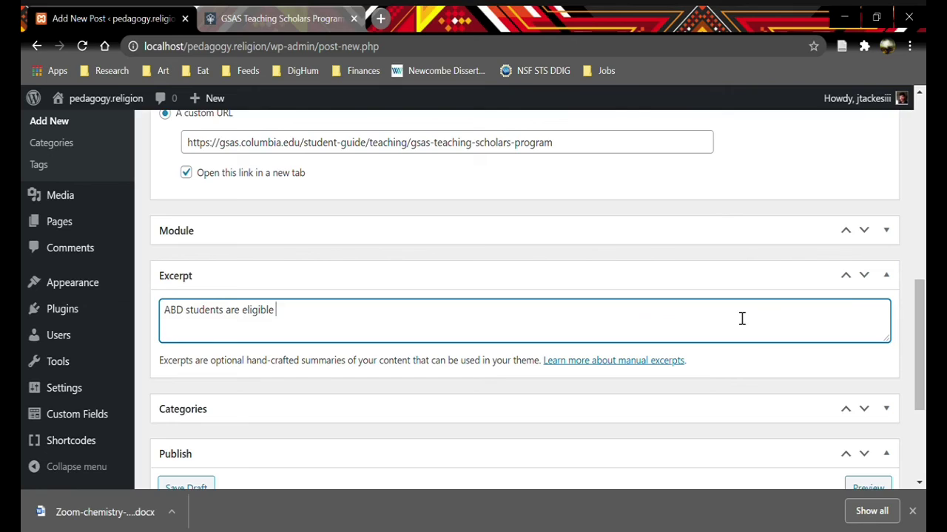
pyautogui.write(' to teach their own course th')
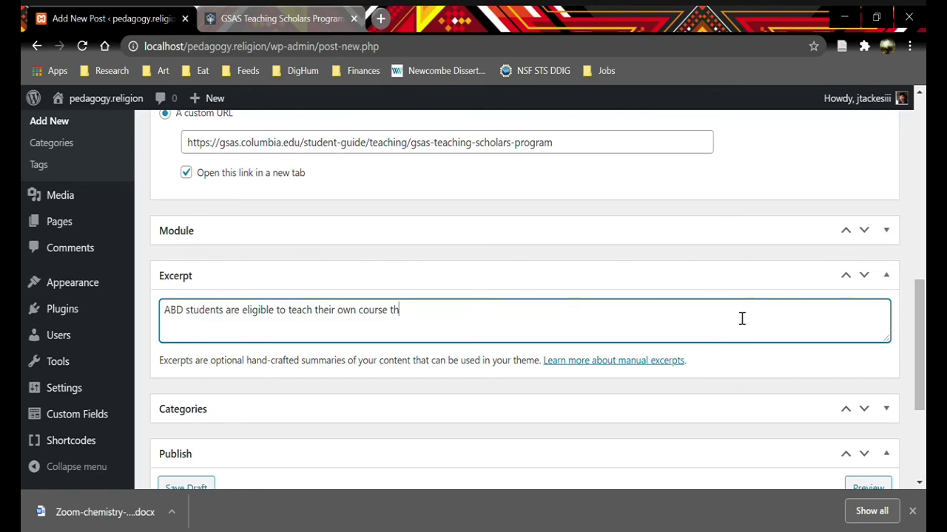
pyautogui.write('rough the GSAS Teaching Schola')
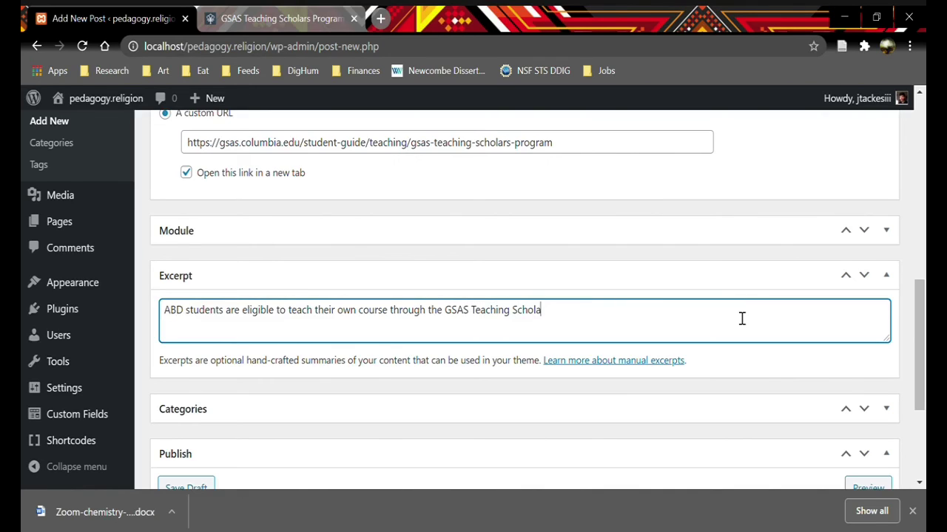
pyautogui.write('rs program.')
# - Assign the post to the Opportunities category and publish it
pyautogui.scroll(-2, 741, 319)
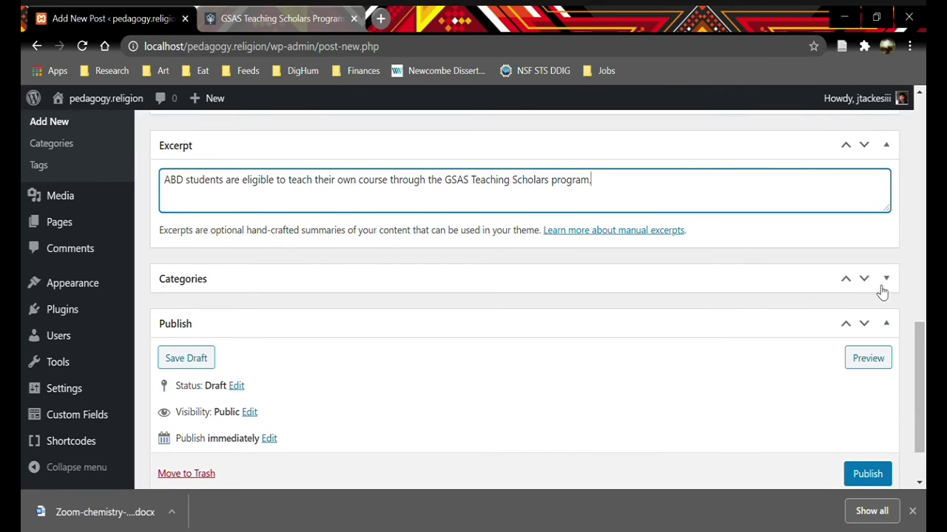
pyautogui.click(886, 280)
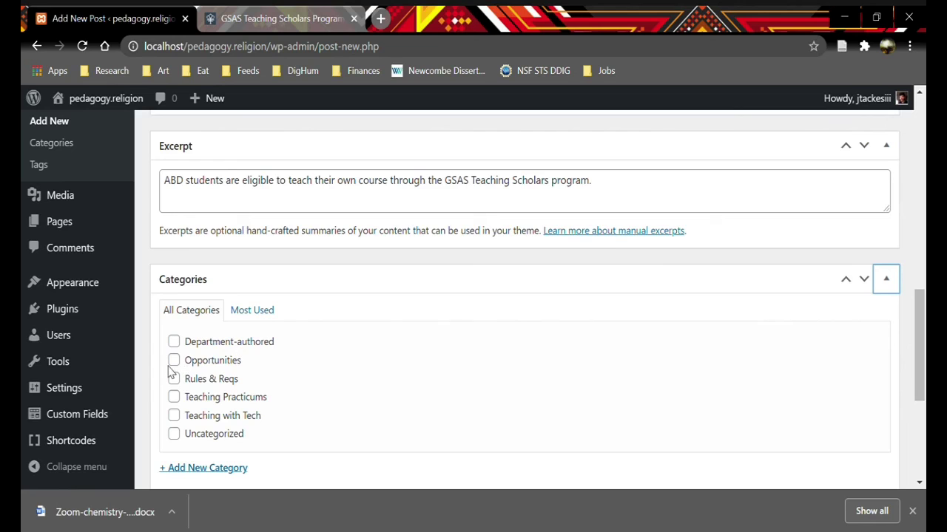
pyautogui.click(174, 361)
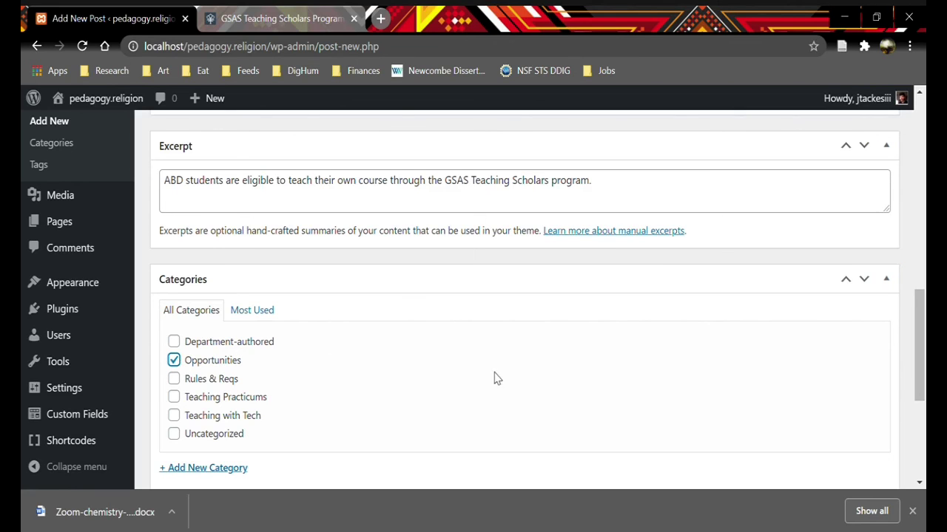
pyautogui.scroll(-4, 570, 381)
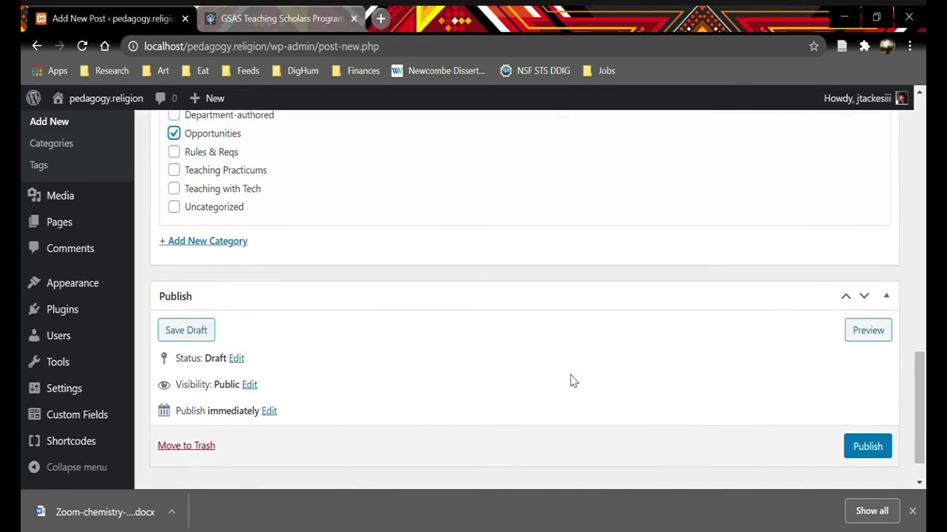
pyautogui.click(869, 405)
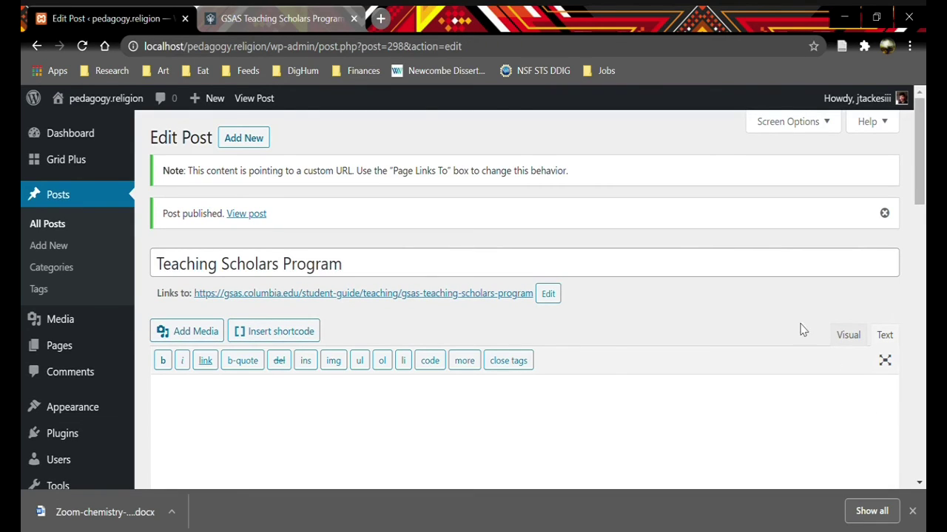
# - Open the site's home page in a separate browser tab and check the Teaching Scholars Program card
pyautogui.moveTo(119, 117)
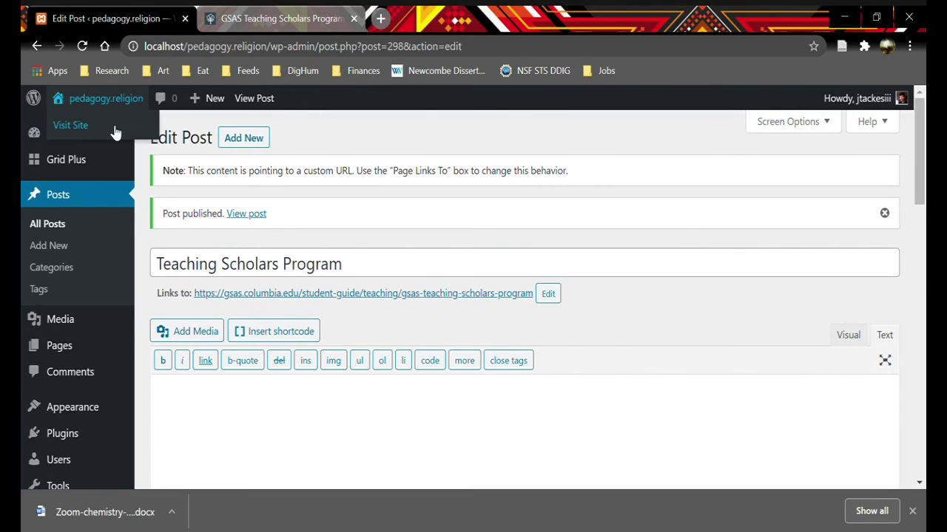
pyautogui.middleClick(114, 132)
pyautogui.click(276, 13)
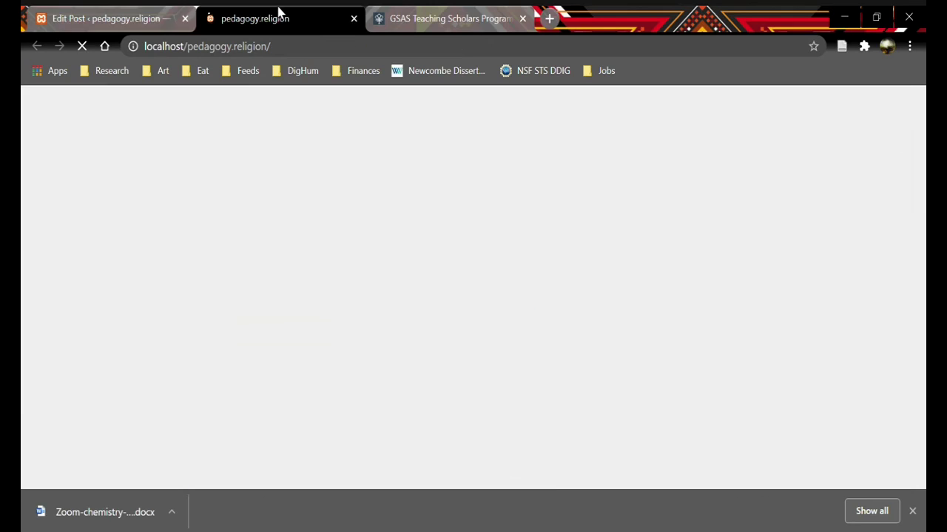
pyautogui.scroll(-3, 421, 189)
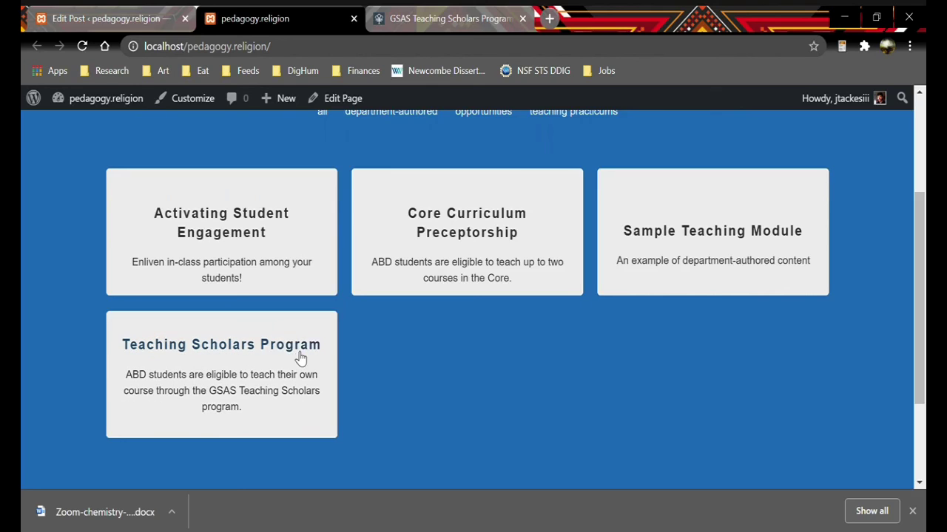
# - Close the old GSAS page, test the Teaching Scholars Program card's link, and close the linked page and site preview
pyautogui.click(522, 18)
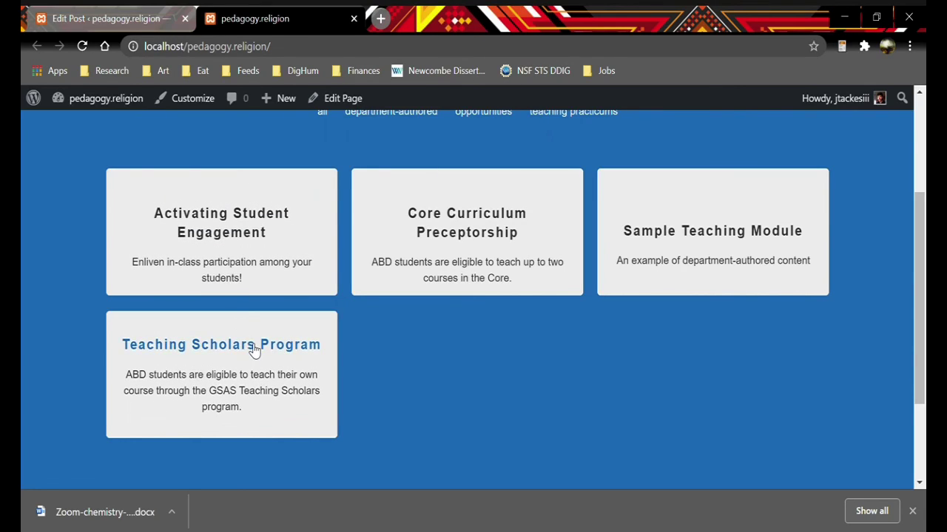
pyautogui.click(250, 349)
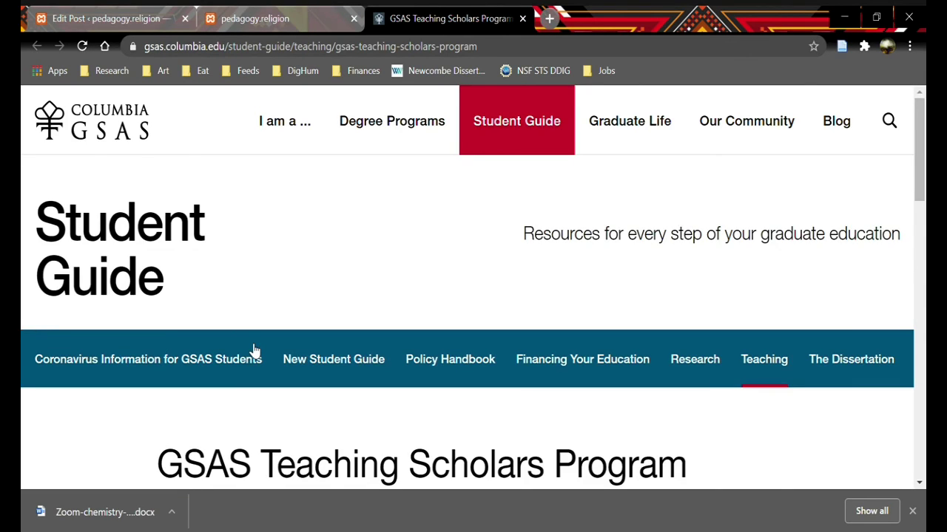
pyautogui.scroll(-2, 253, 350)
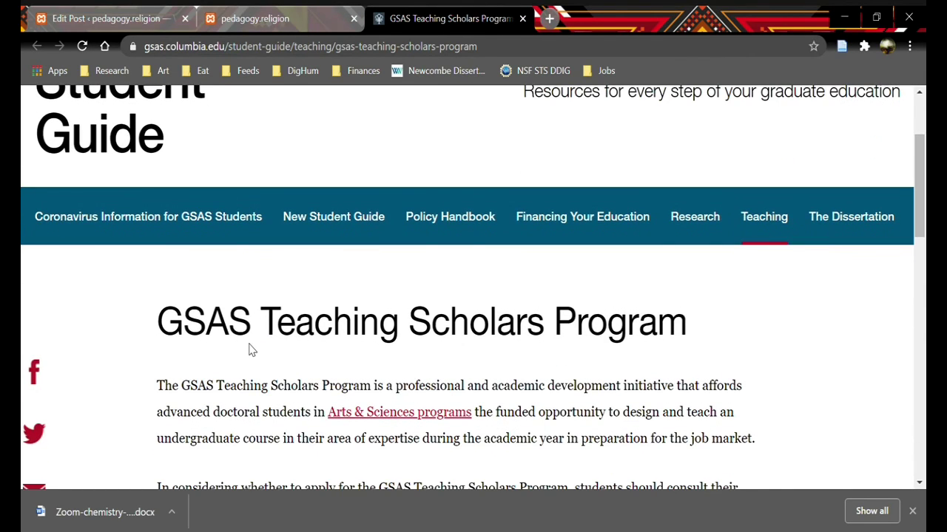
pyautogui.click(523, 18)
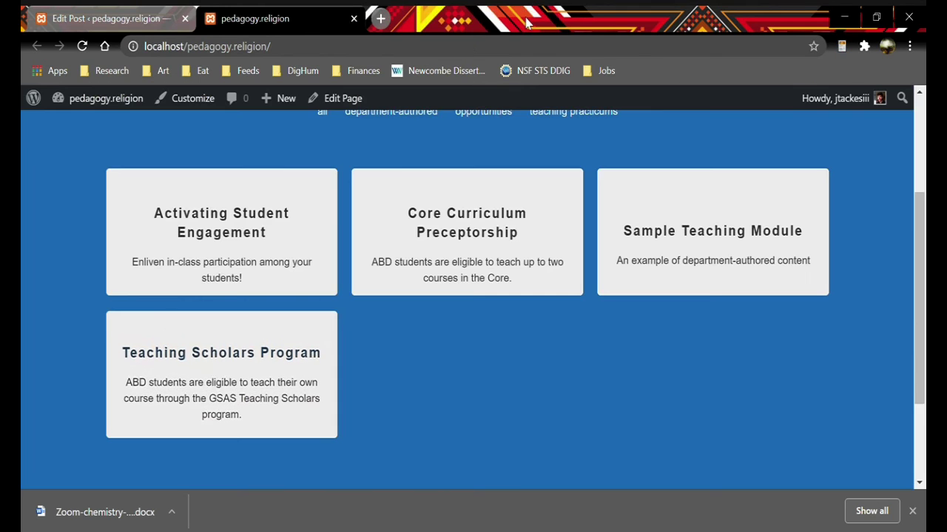
pyautogui.click(354, 18)
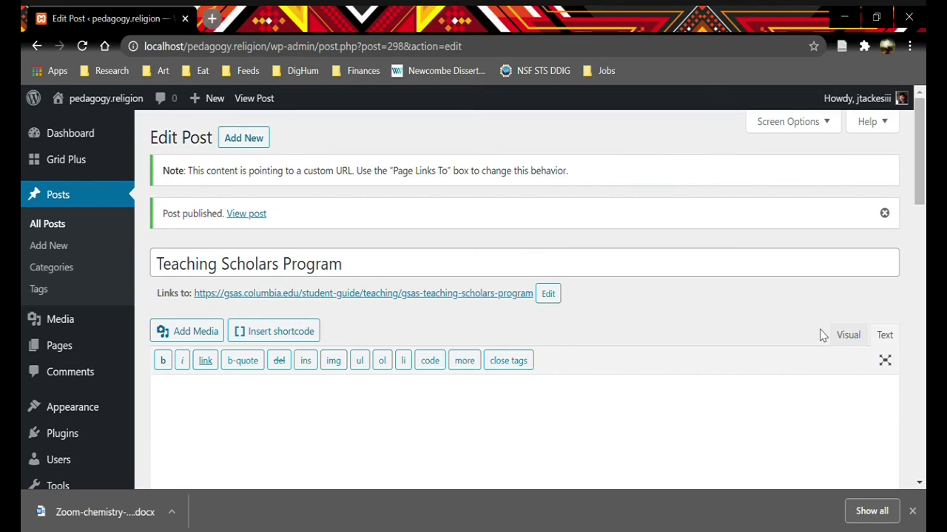
# - Collapse the Excerpt, Categories and Page Links To boxes of the published post
pyautogui.scroll(-5, 819, 332)
pyautogui.scroll(-3, 821, 335)
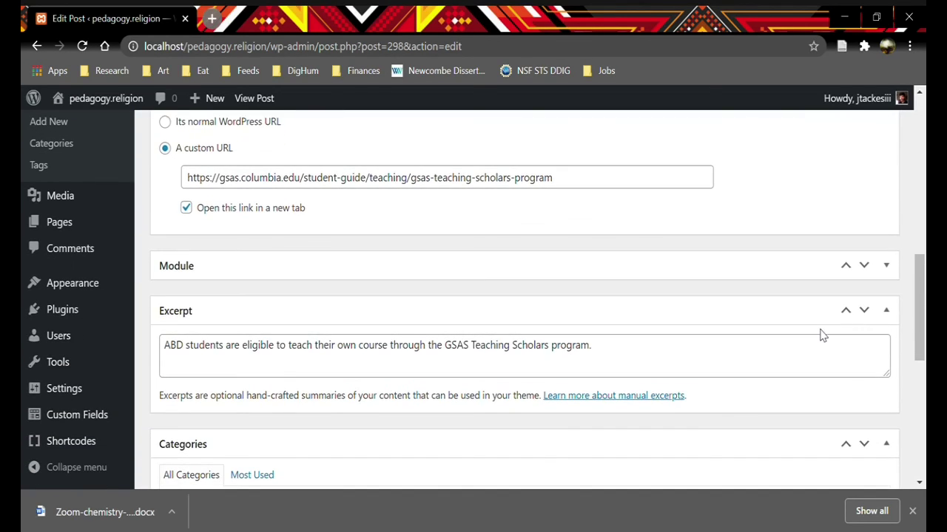
pyautogui.click(894, 316)
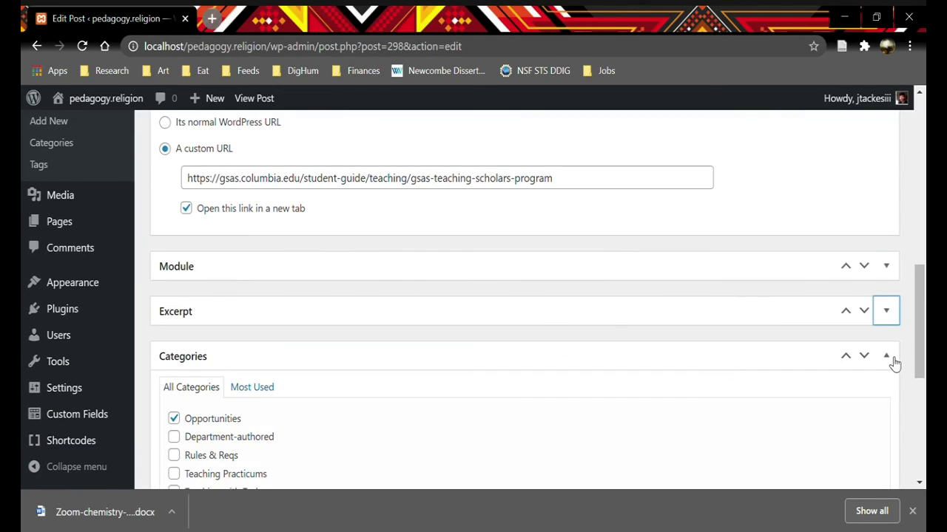
pyautogui.click(893, 357)
pyautogui.scroll(2, 895, 363)
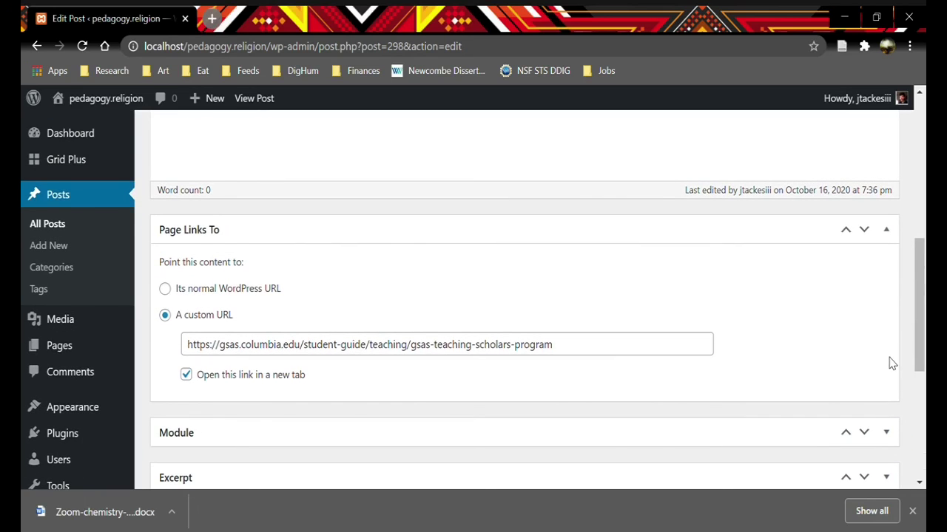
pyautogui.click(894, 231)
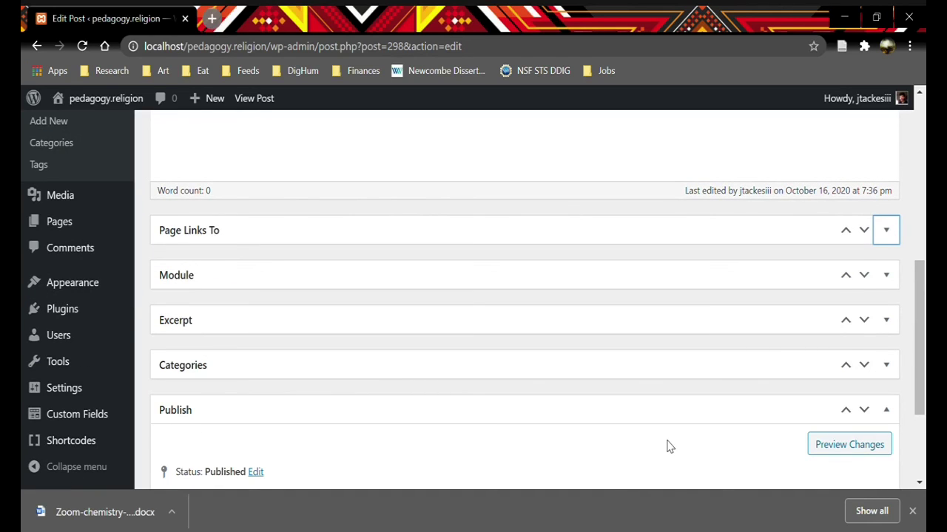
# - Expand the post's Module box to view its content tabs, and open the Custom Fields list of field groups
pyautogui.scroll(-1, 668, 446)
pyautogui.click(891, 253)
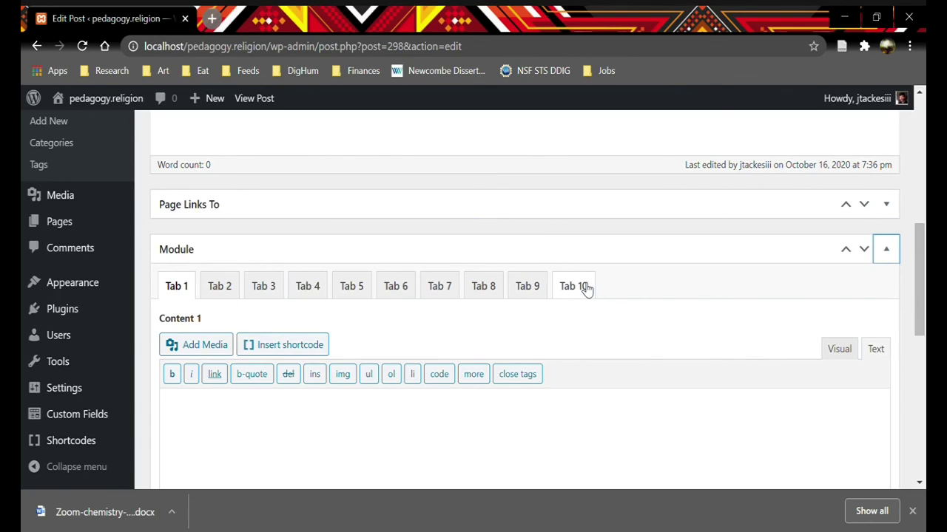
pyautogui.moveTo(95, 420)
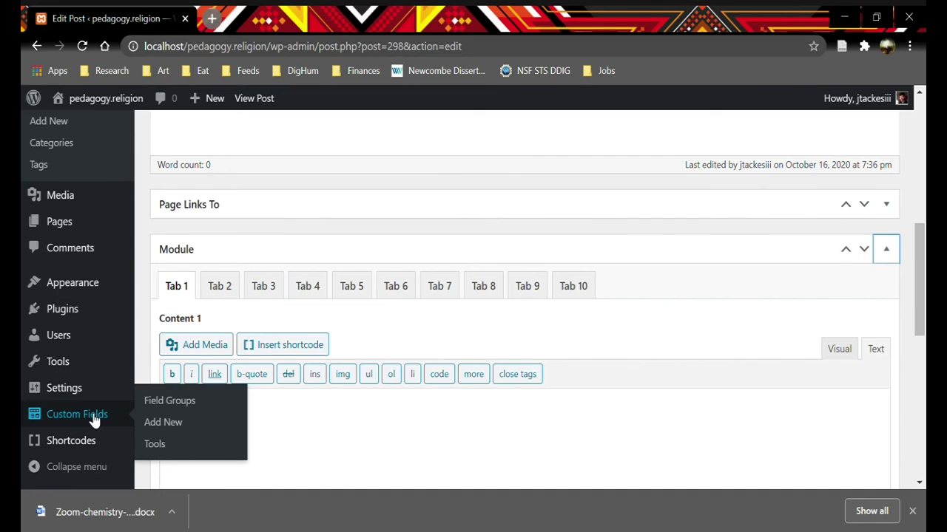
pyautogui.click(95, 420)
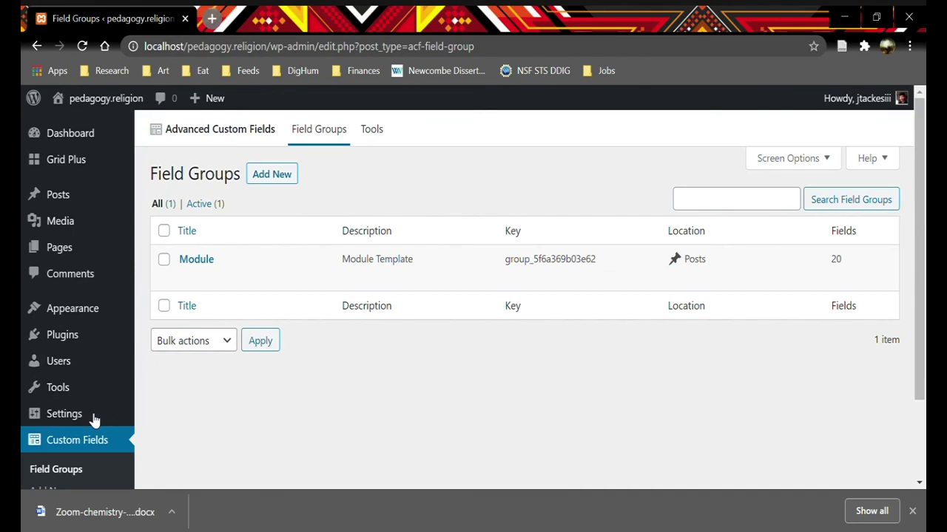
# - Open the Module field group for editing and duplicate its Tab 10 field with the label Tab 11
pyautogui.moveTo(181, 260)
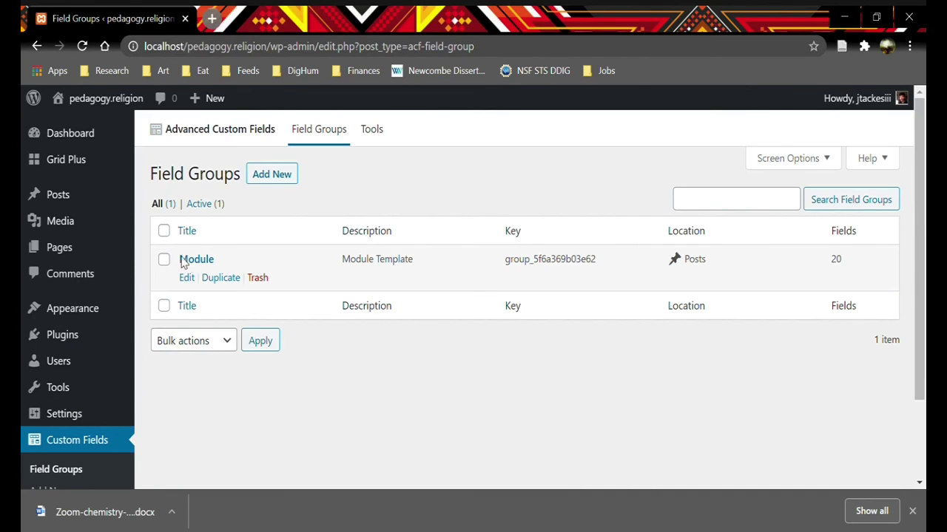
pyautogui.click(188, 281)
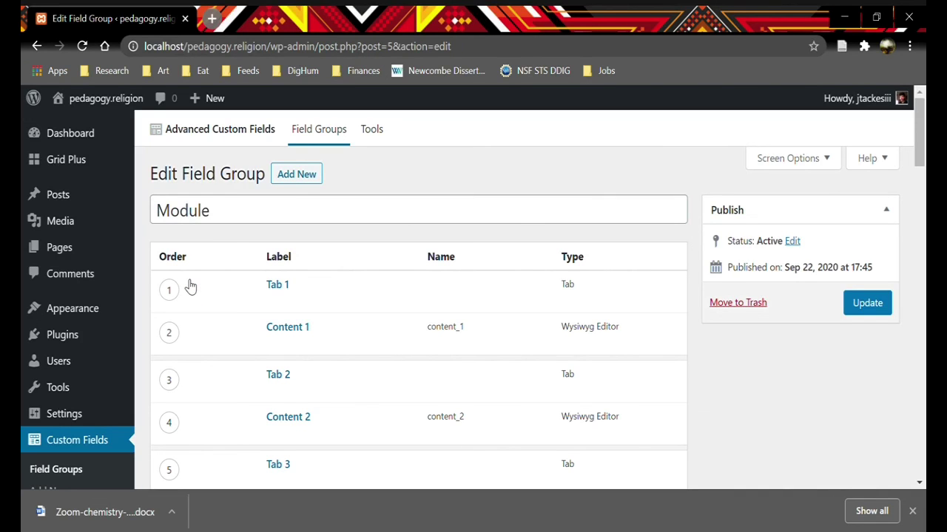
pyautogui.scroll(-7, 229, 432)
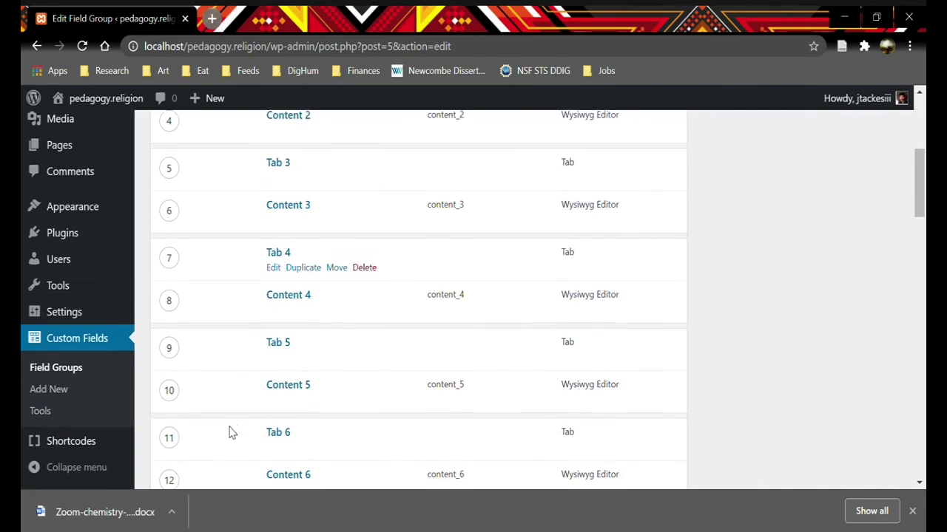
pyautogui.scroll(-4, 229, 433)
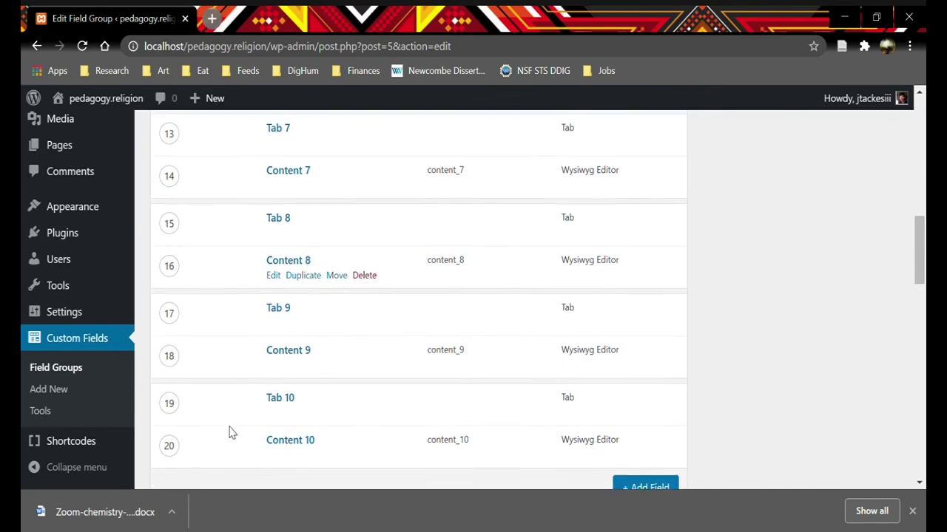
pyautogui.scroll(-1, 229, 433)
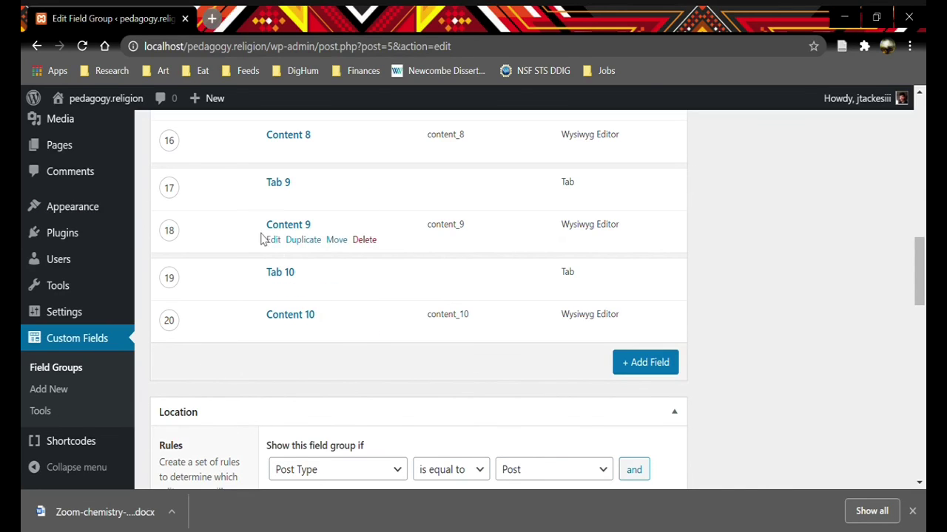
pyautogui.click(304, 288)
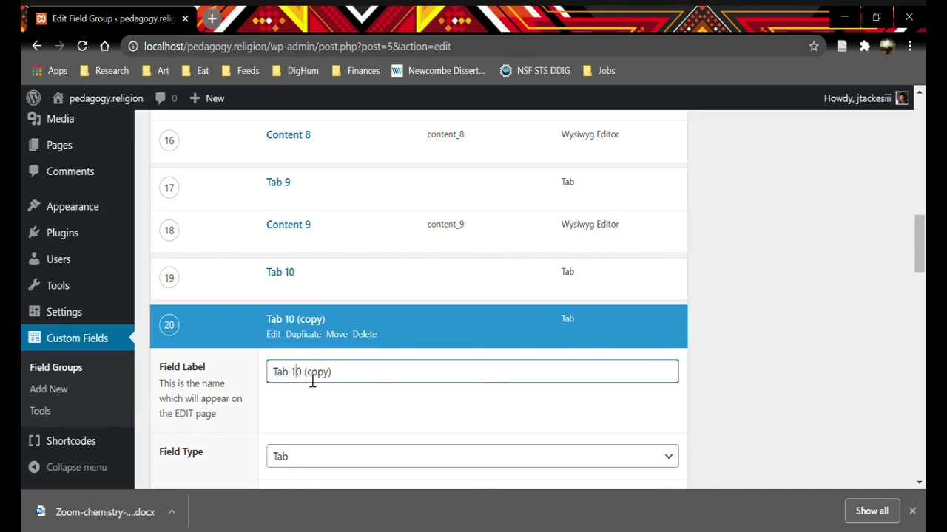
pyautogui.moveTo(297, 378); pyautogui.dragTo(379, 379)
pyautogui.write('11')
pyautogui.click(274, 335)
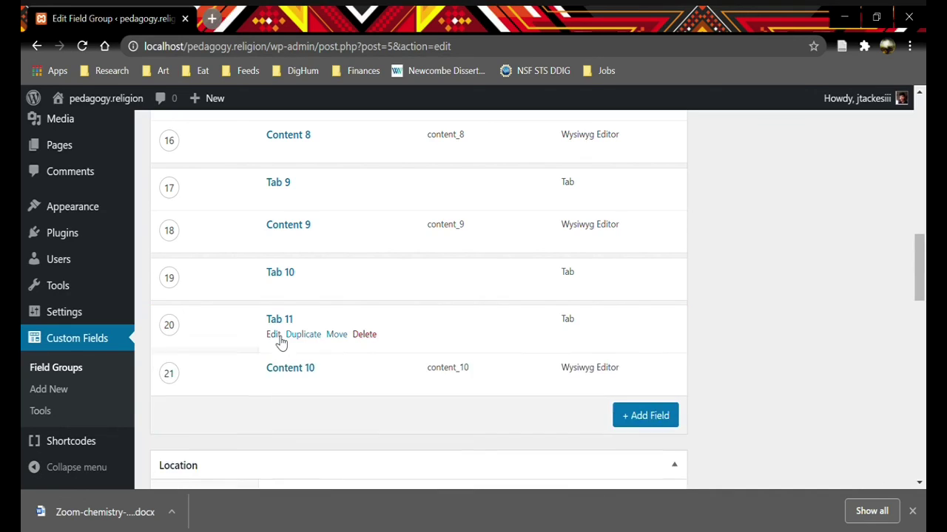
# - Duplicate the Content 10 field as Content 11 with the field name content_11, and collapse its settings
pyautogui.scroll(-1, 281, 342)
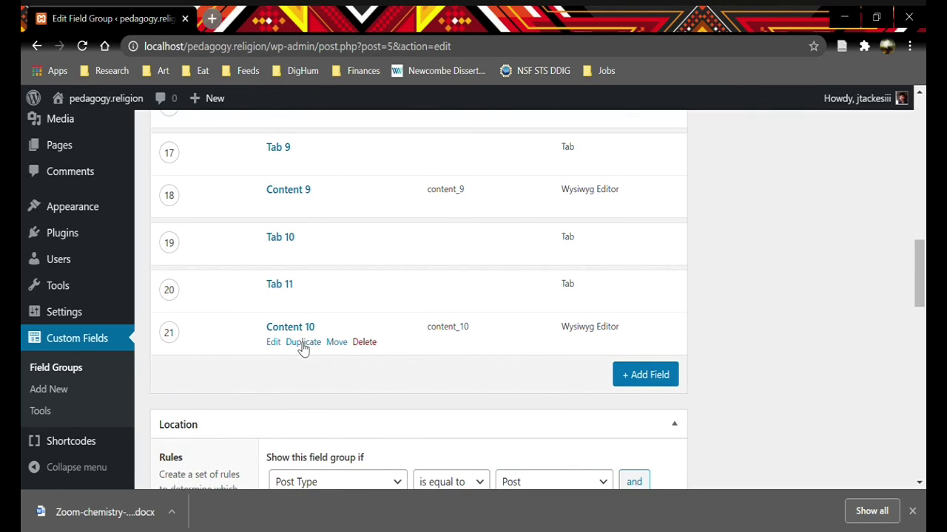
pyautogui.click(302, 345)
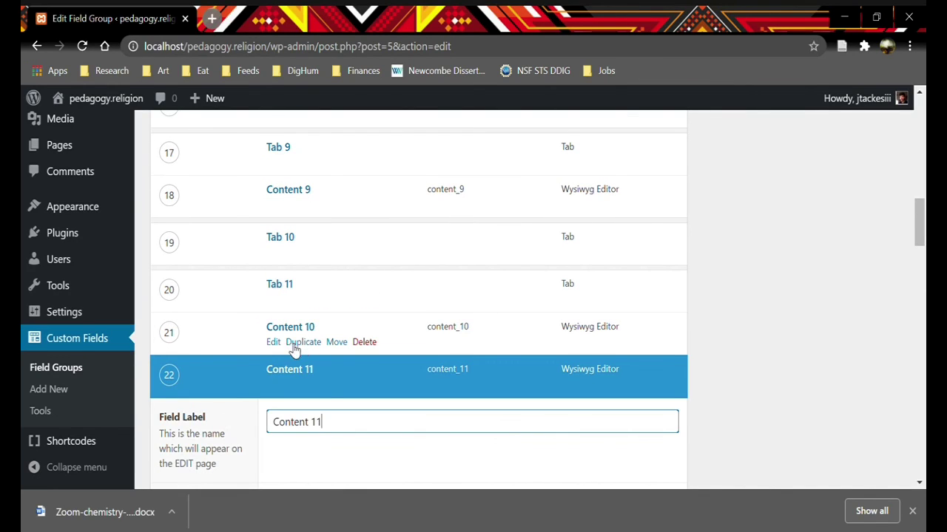
pyautogui.click(274, 348)
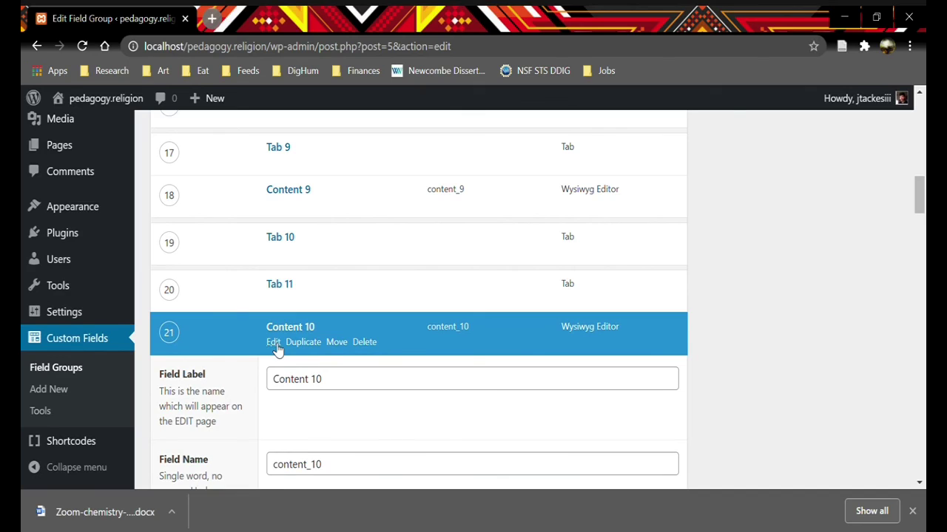
pyautogui.click(274, 346)
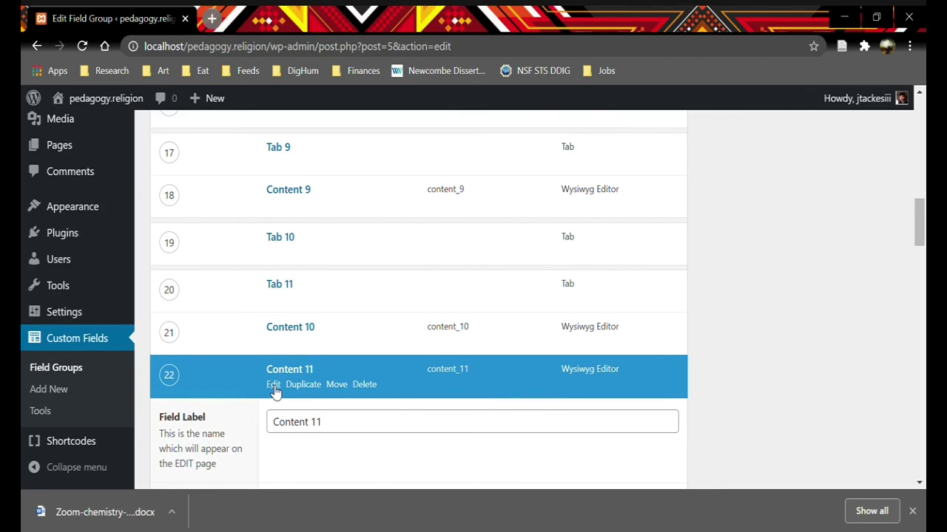
pyautogui.click(273, 387)
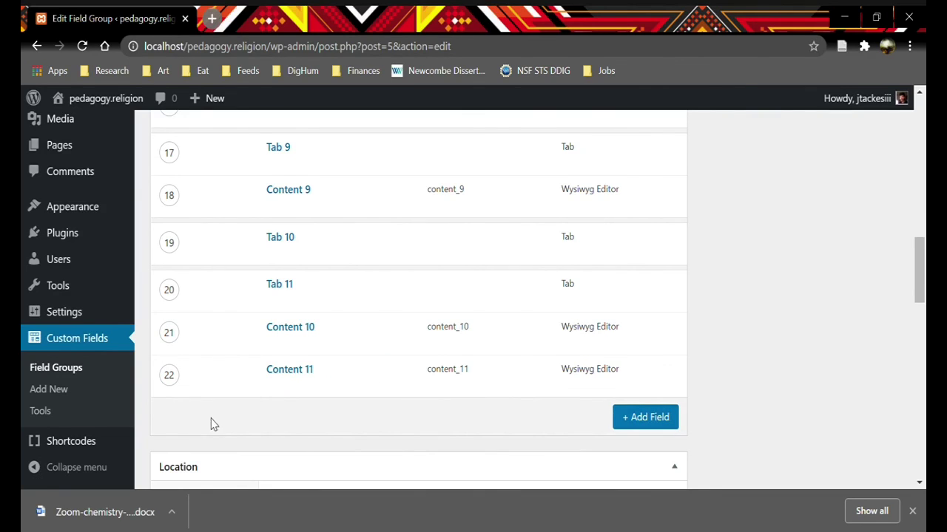
# - Reorder the Content 10 field directly beneath Tab 10 and update the Module field group
pyautogui.scroll(-1, 214, 422)
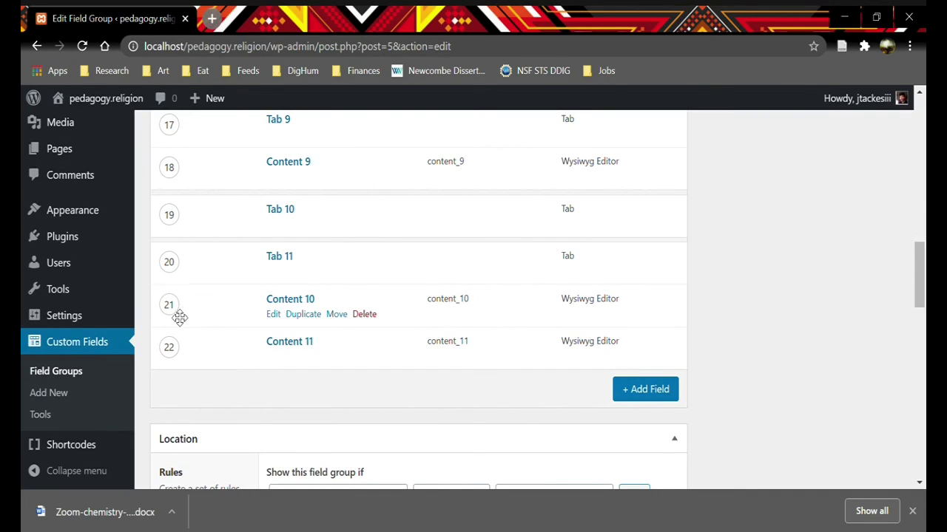
pyautogui.moveTo(179, 317); pyautogui.dragTo(183, 260)
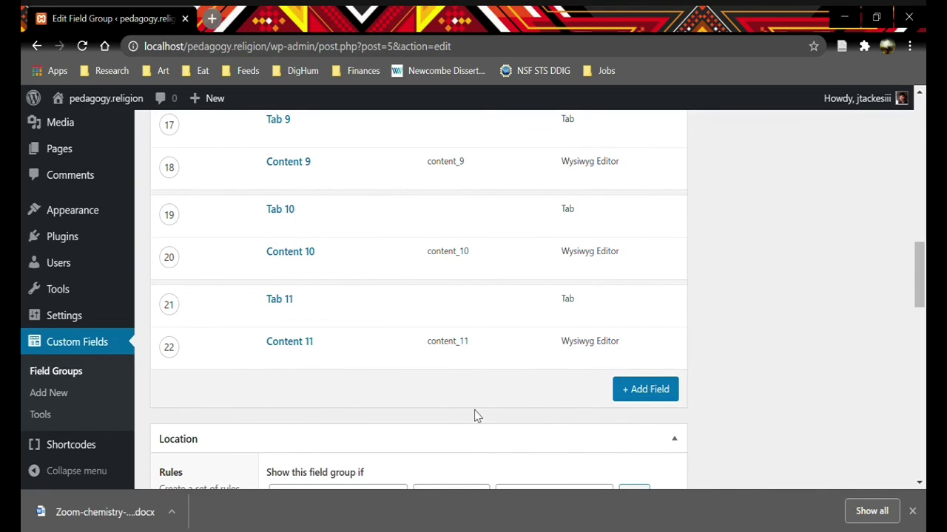
pyautogui.scroll(12, 790, 330)
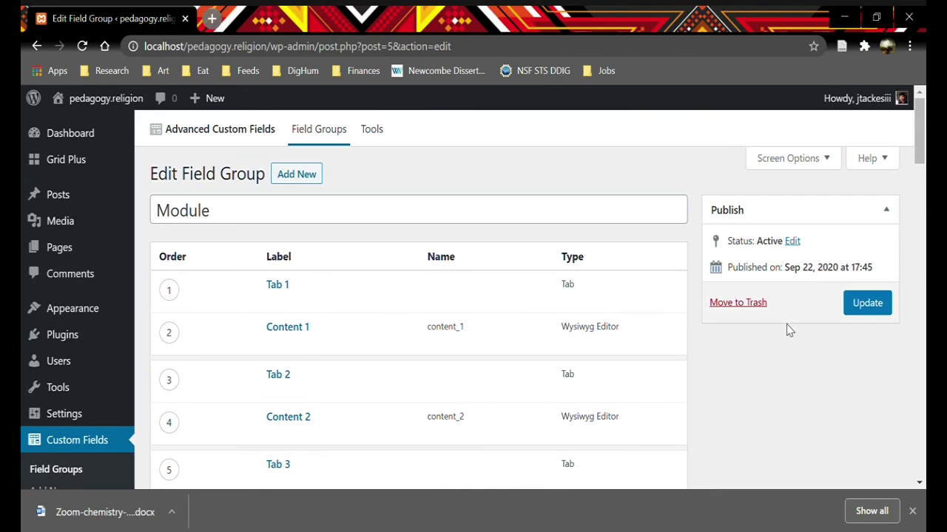
pyautogui.click(866, 306)
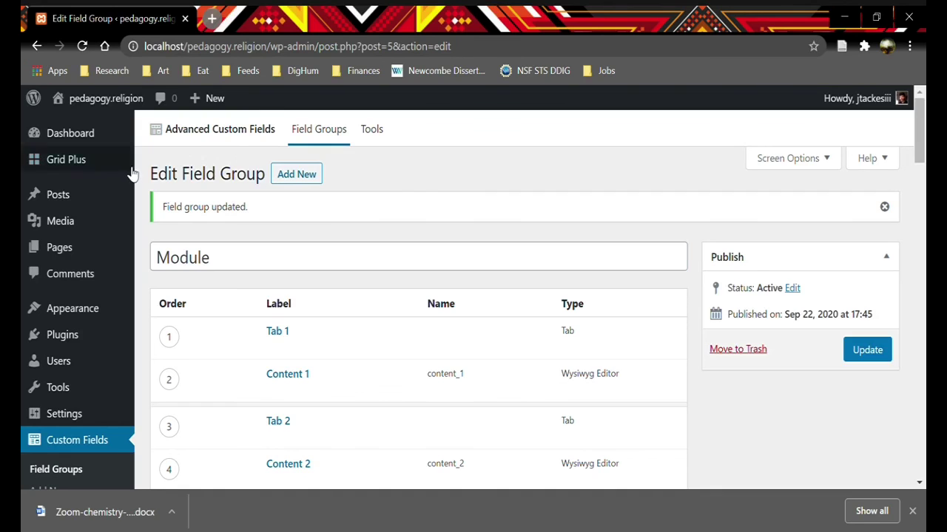
# - Start a new post and check the content tabs in its Module box
pyautogui.moveTo(104, 200)
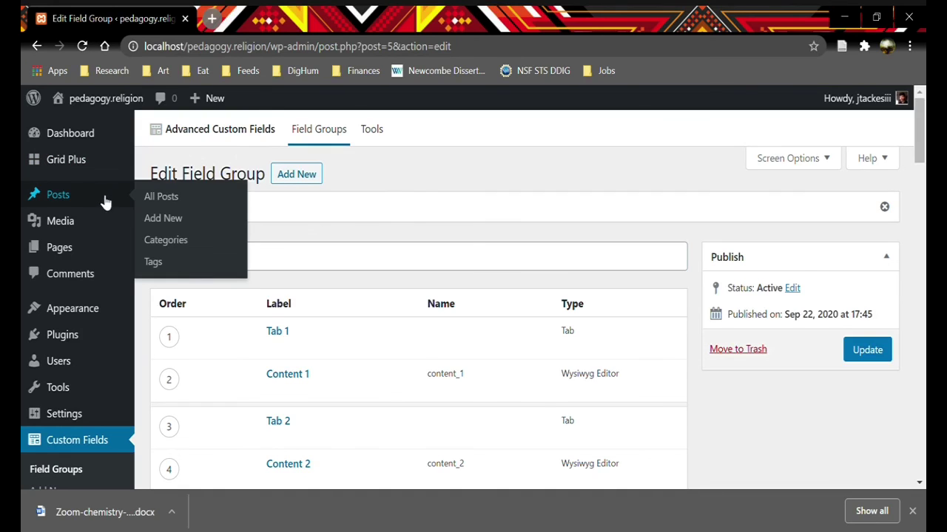
pyautogui.click(164, 219)
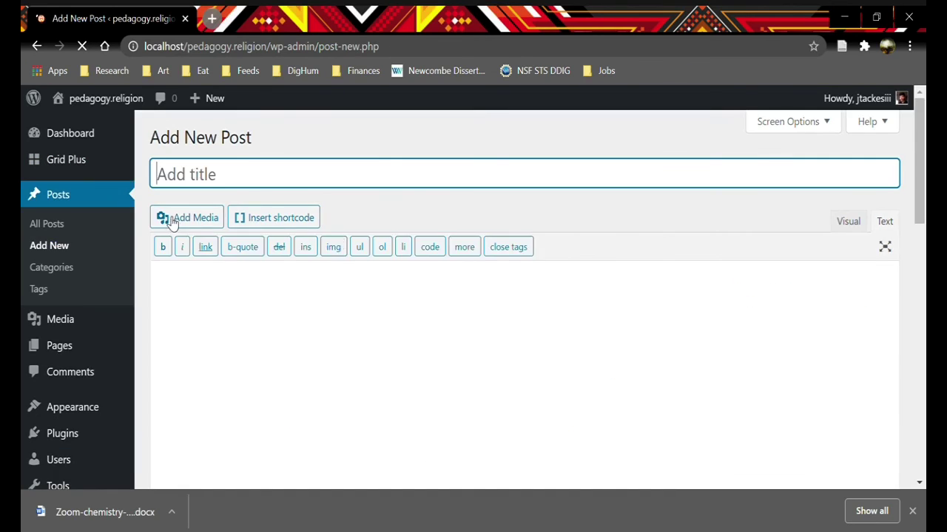
pyautogui.scroll(-2, 397, 289)
pyautogui.scroll(-2, 397, 289)
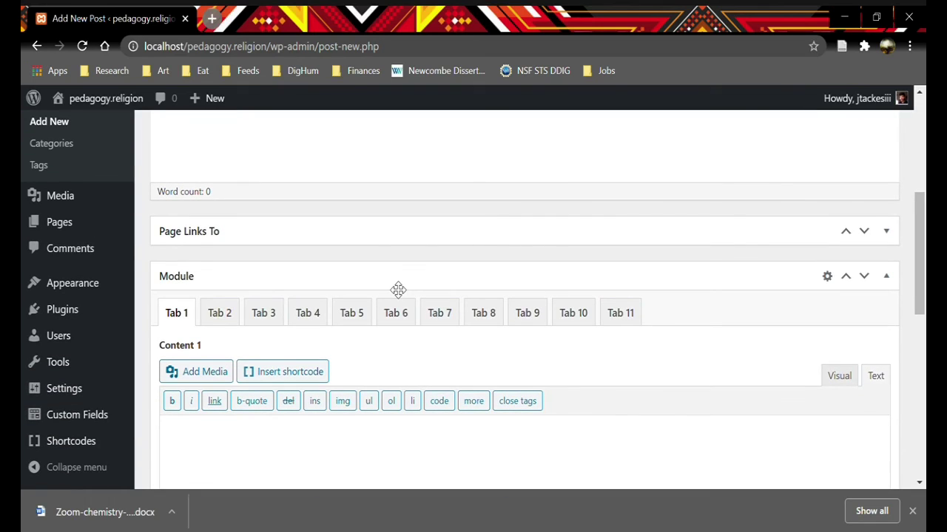